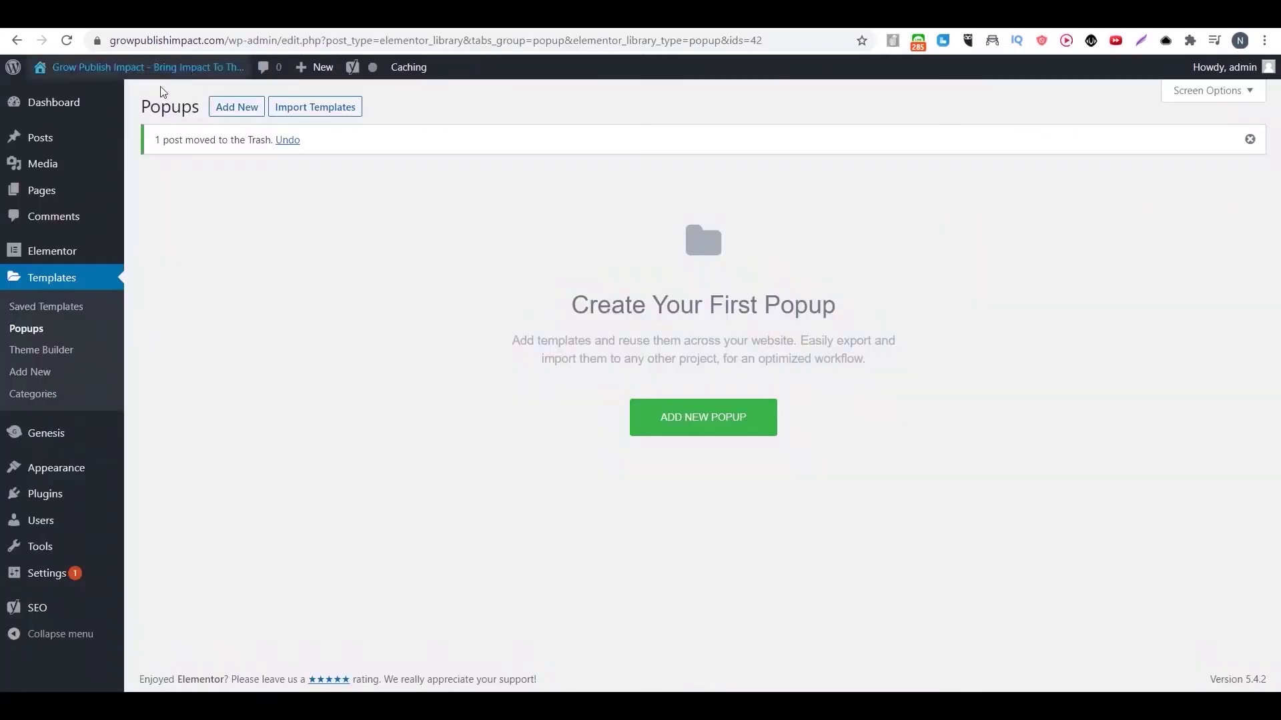
- Open the Integrations tab of Elementor's settings
right_click(77, 255)
click(168, 209)
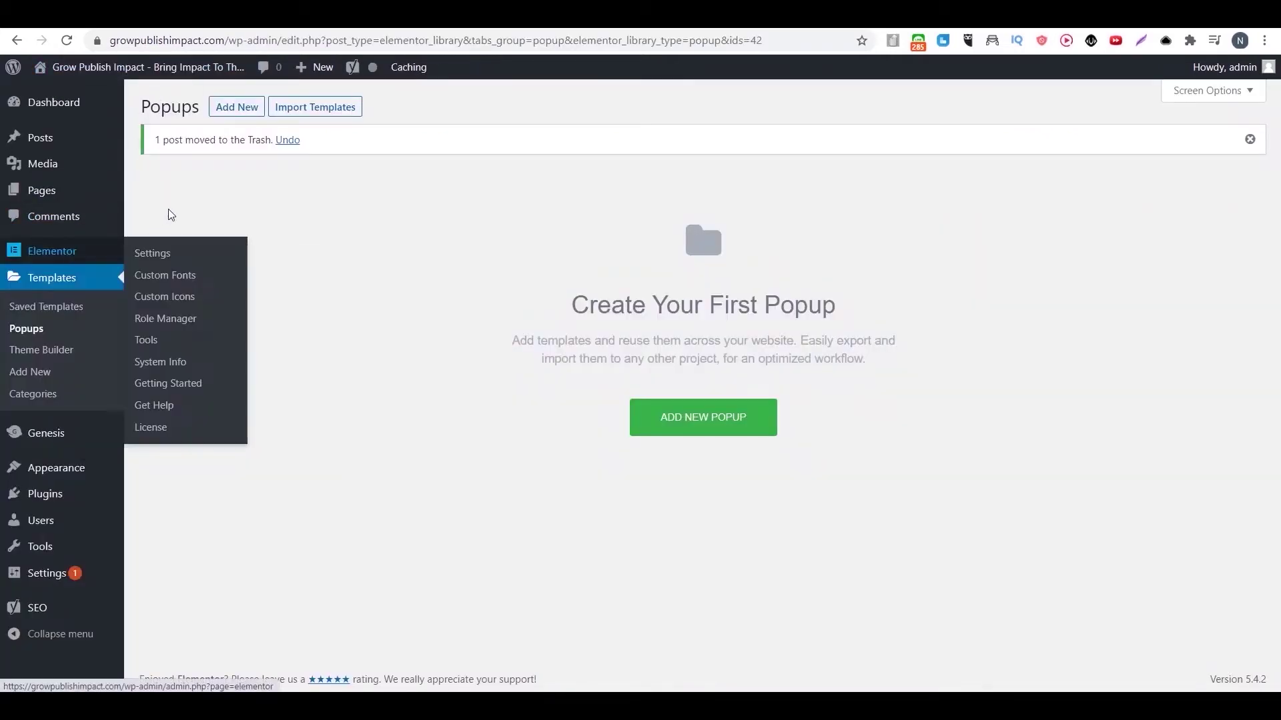
right_click(205, 258)
click(221, 257)
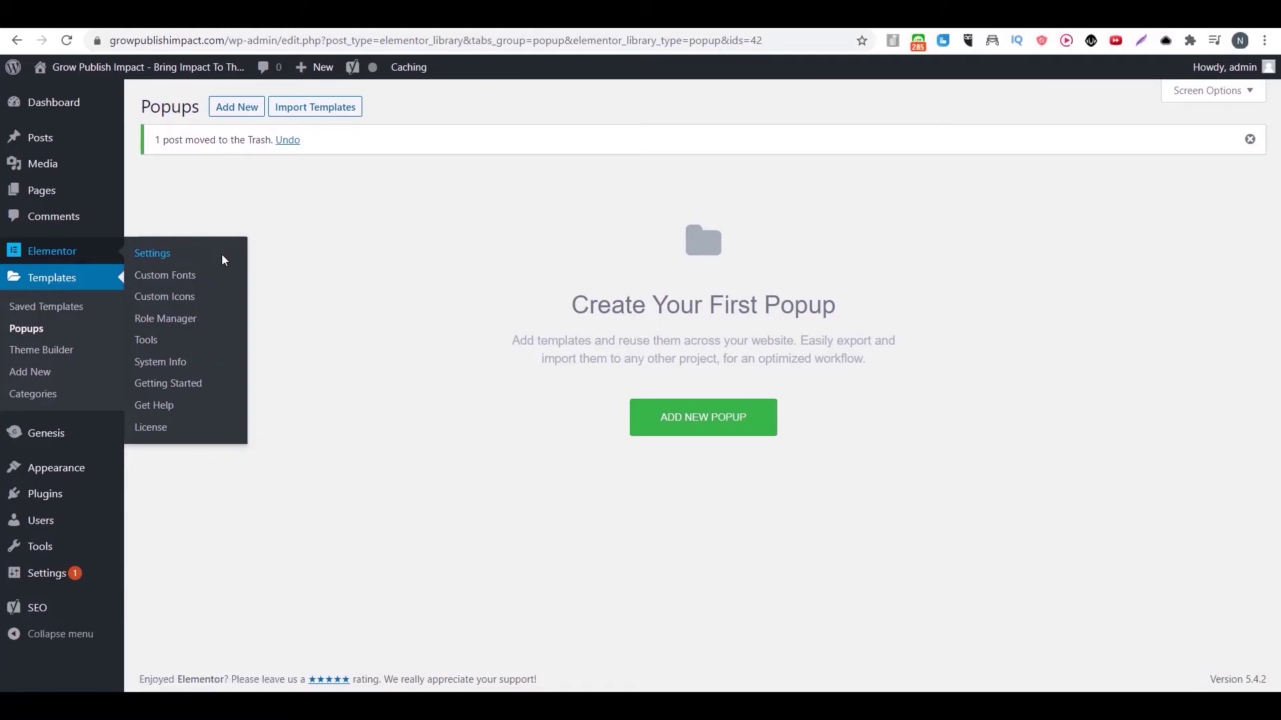
right_click(165, 260)
key(Escape)
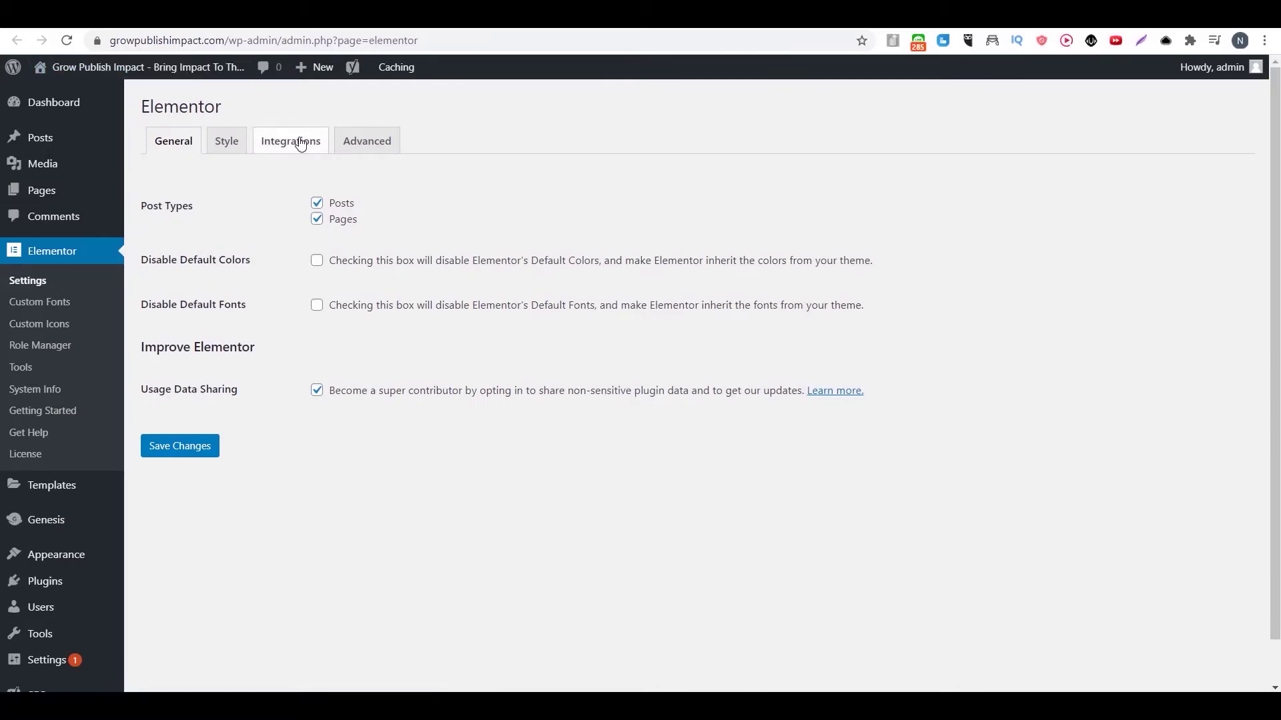
click(301, 144)
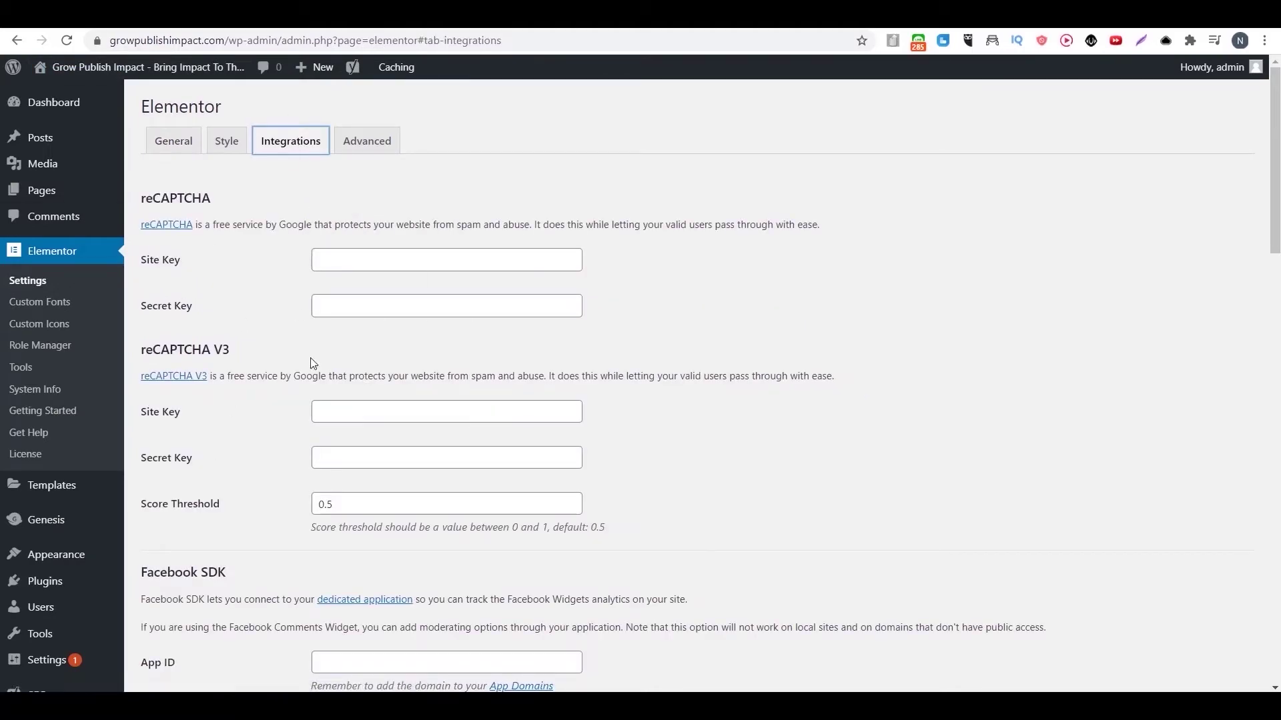
- Enter the ActiveCampaign API key and URL, validate the key, and save the changes
scroll(320, 355, down, 7)
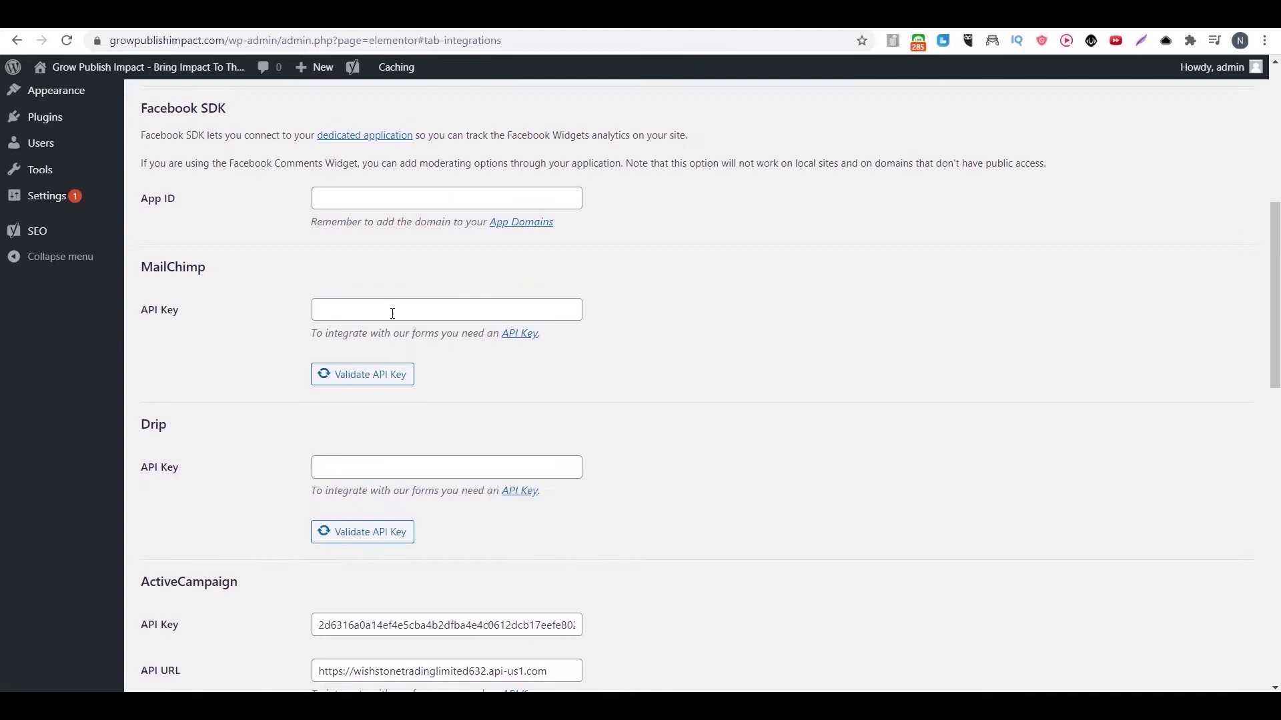
key(ctrl+Tab)
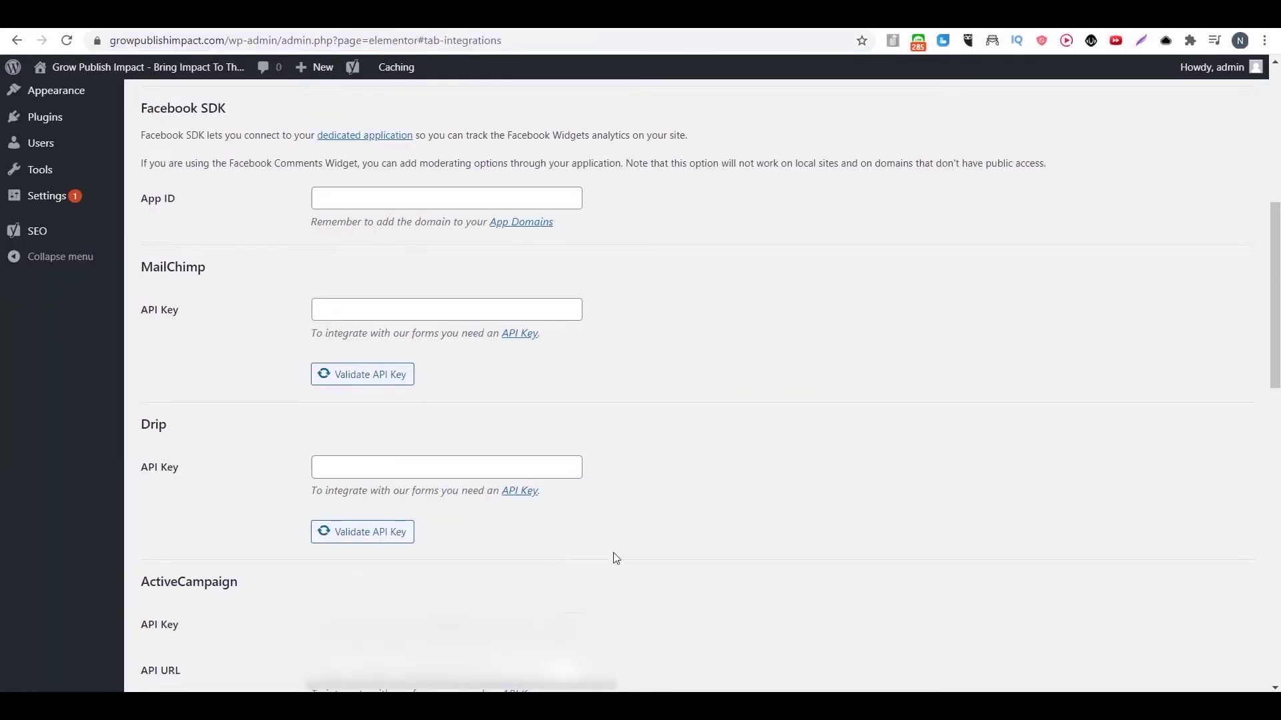
scroll(830, 465, down, 2)
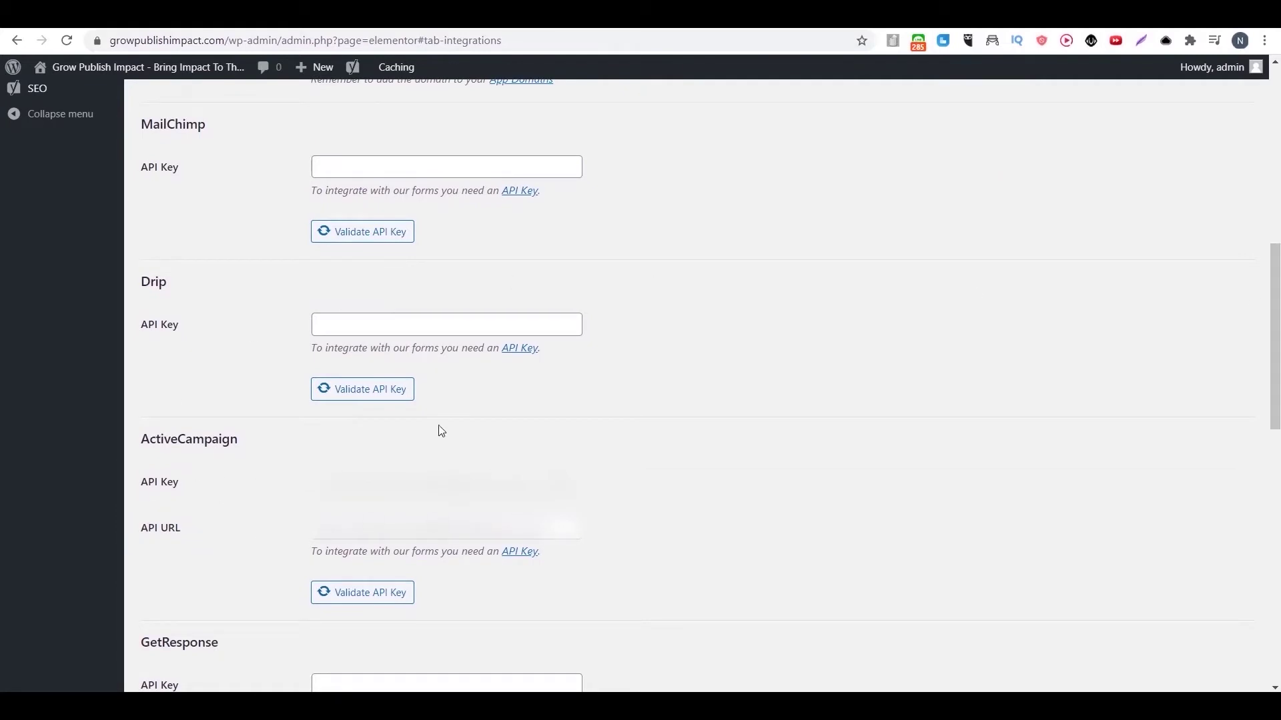
click(342, 605)
scroll(393, 639, down, 9)
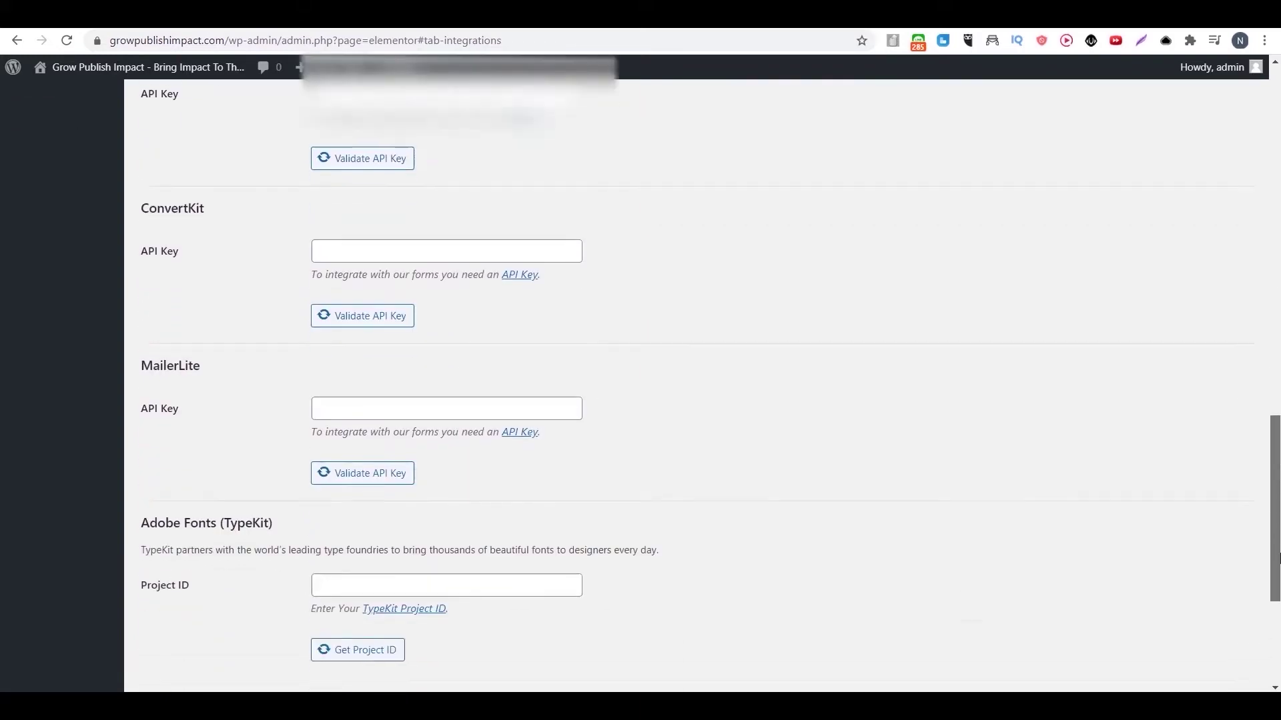
mouse_move(1269, 597)
mouse_down()
mouse_move(1268, 425)
mouse_move(1269, 599)
mouse_up()
scroll(1269, 599, down, 3)
click(179, 615)
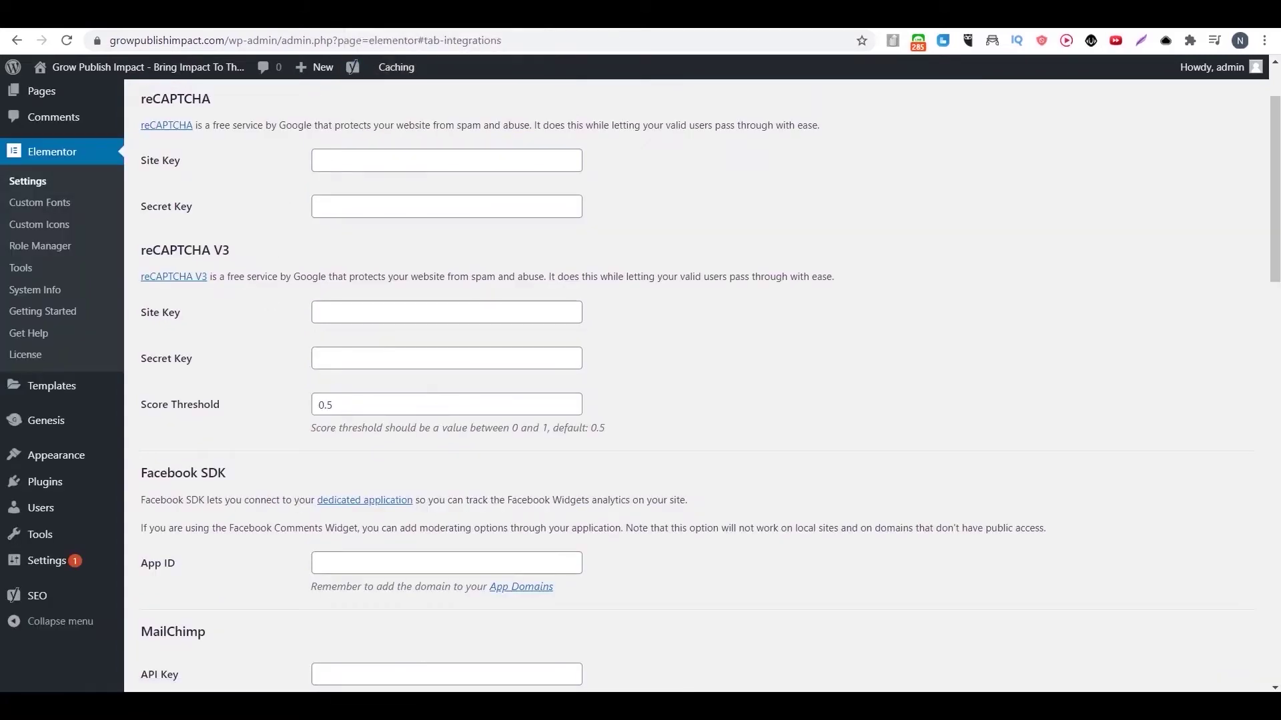
- Create a new popup template named 'exitpopup' and preview the ENGAGE library design
click(101, 14)
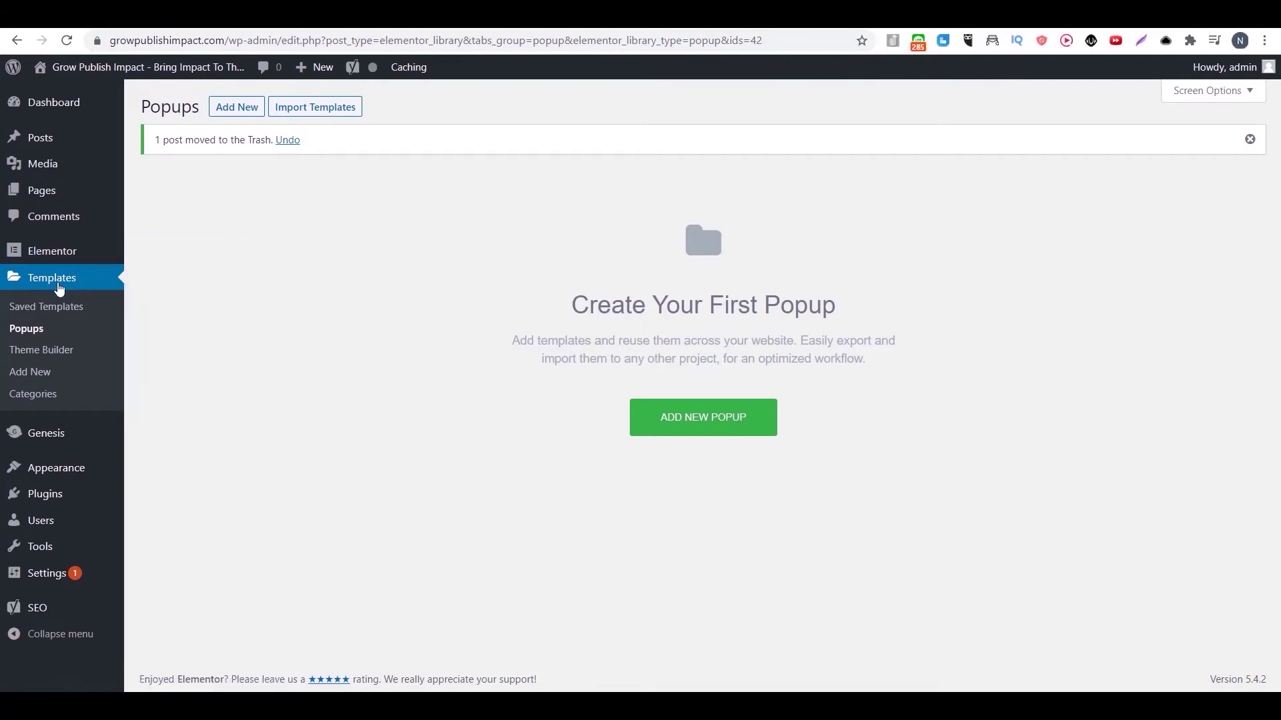
click(665, 437)
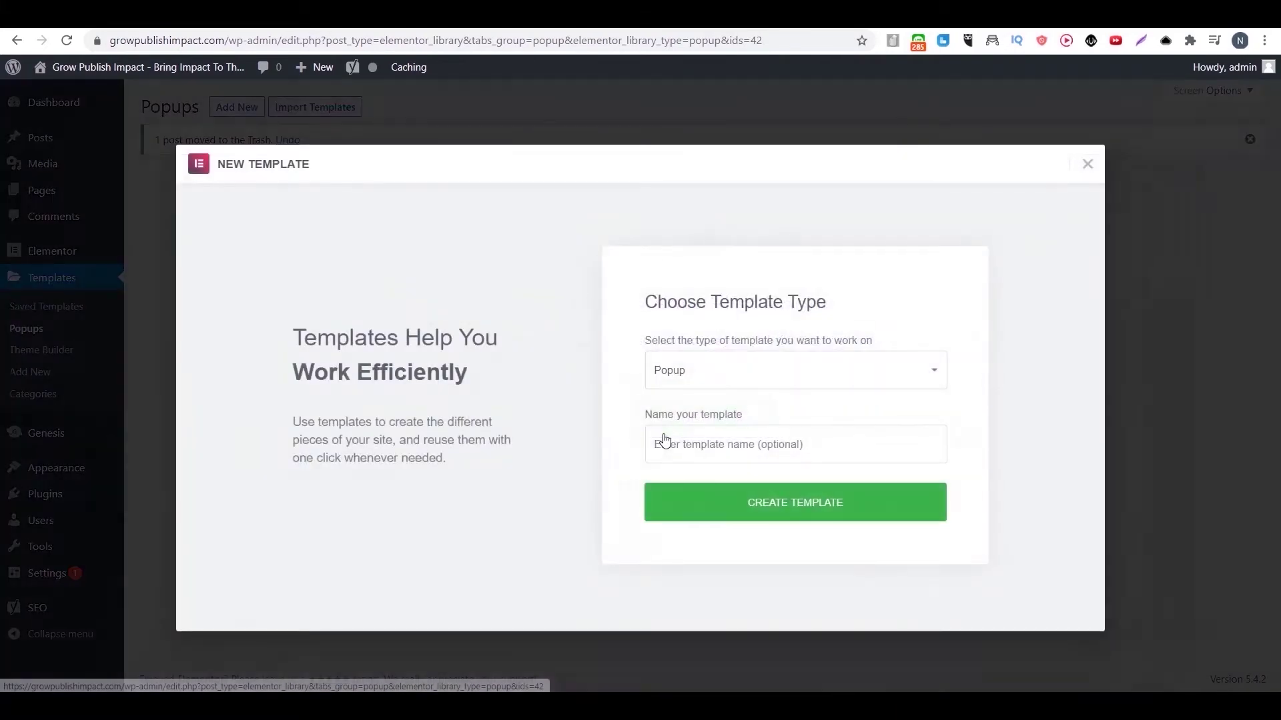
click(727, 444)
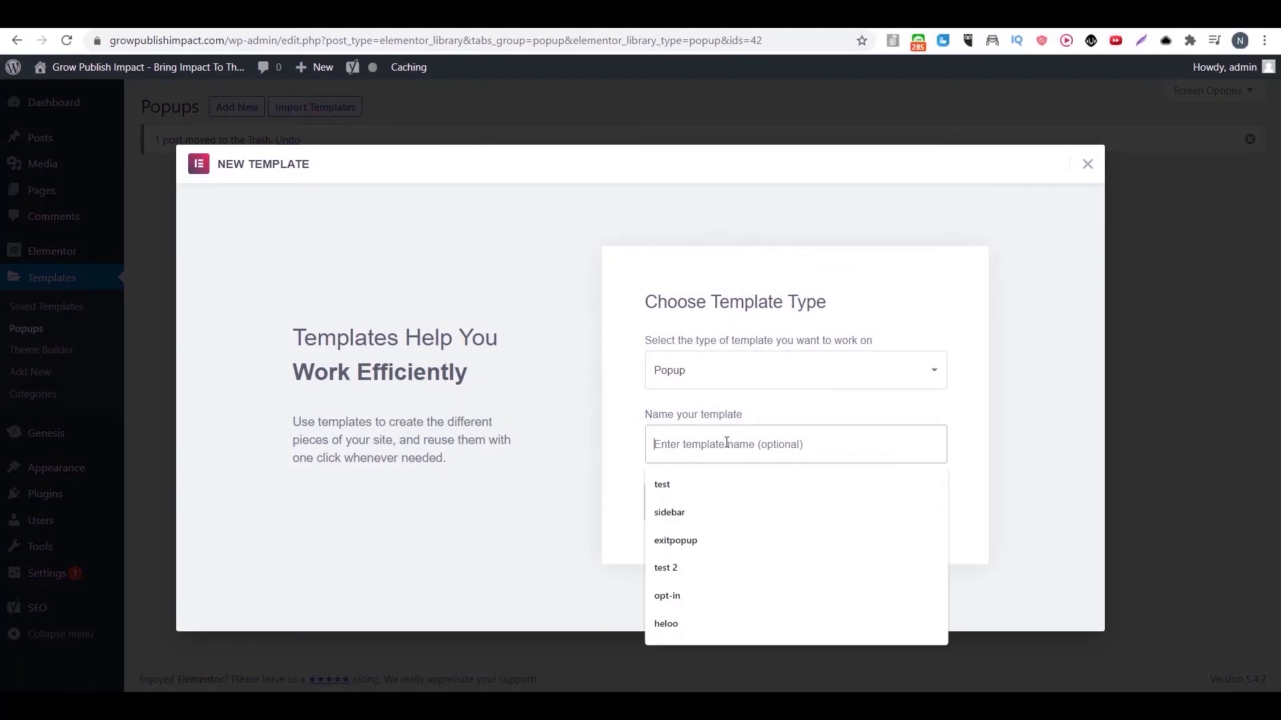
click(690, 538)
click(715, 508)
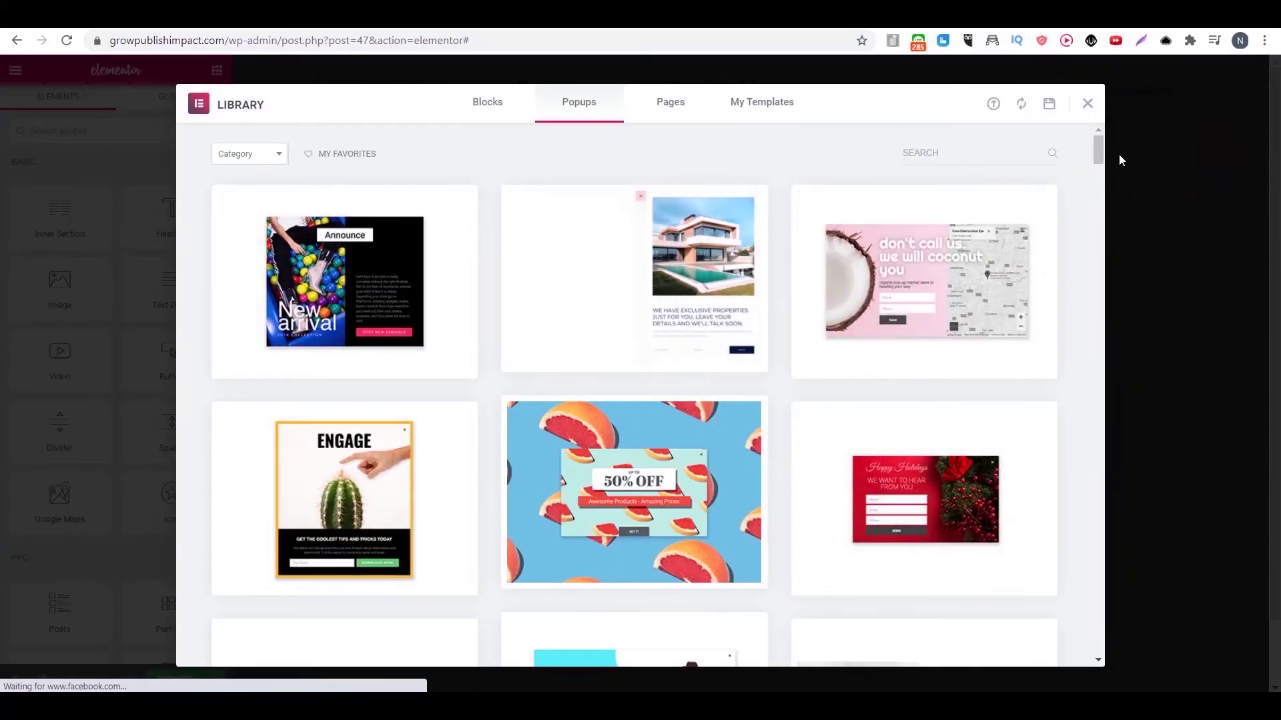
mouse_move(1098, 148)
mouse_down()
mouse_move(1097, 232)
mouse_move(1097, 144)
mouse_up()
click(338, 495)
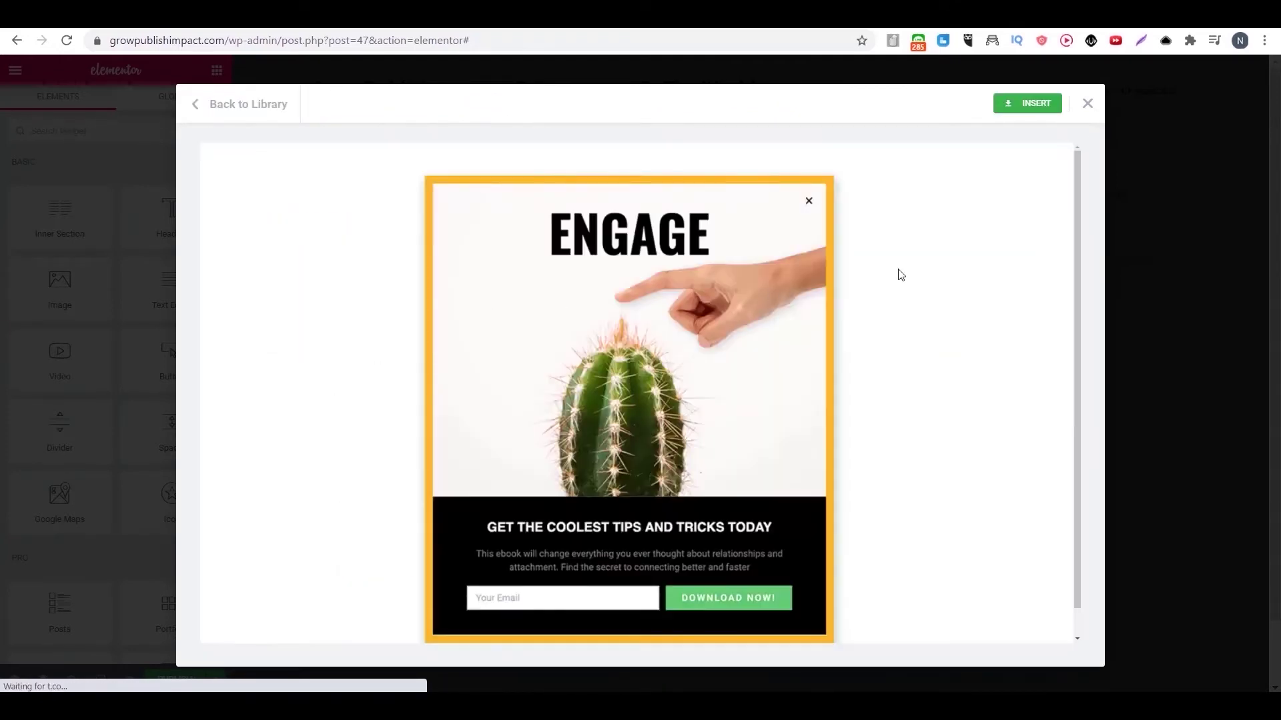
- Insert the ENGAGE template and retype its heading as 'Want My Free Video Training?'
click(1036, 104)
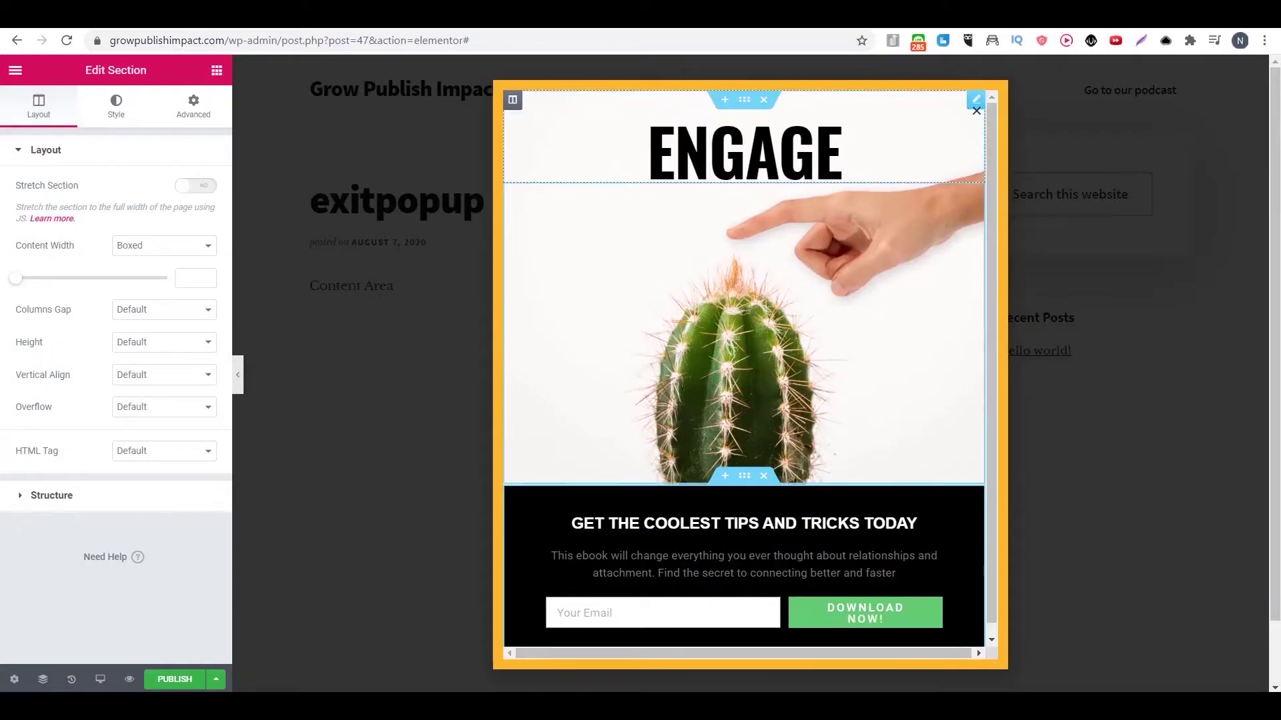
click(791, 173)
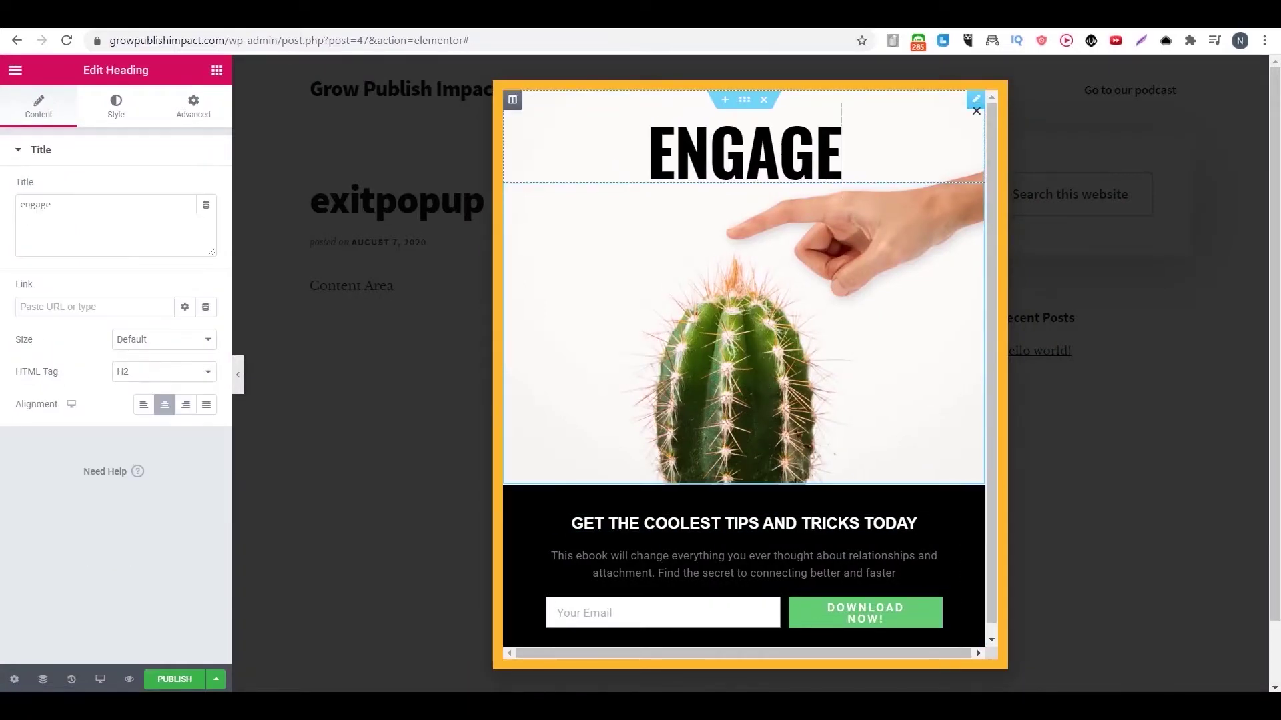
double_click(791, 205)
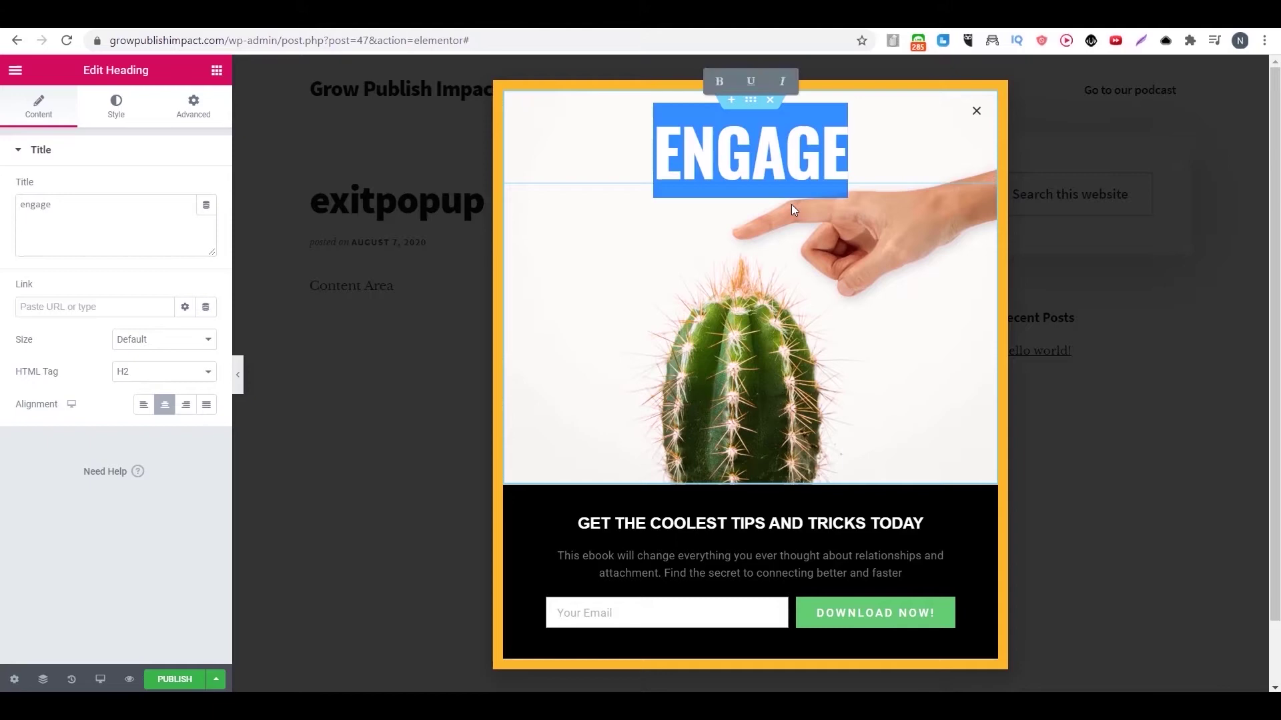
text(Want My)
key(Return)
text(Free <br>)
key(Return)
text(Video <br>)
key(Return)
text(Training?)
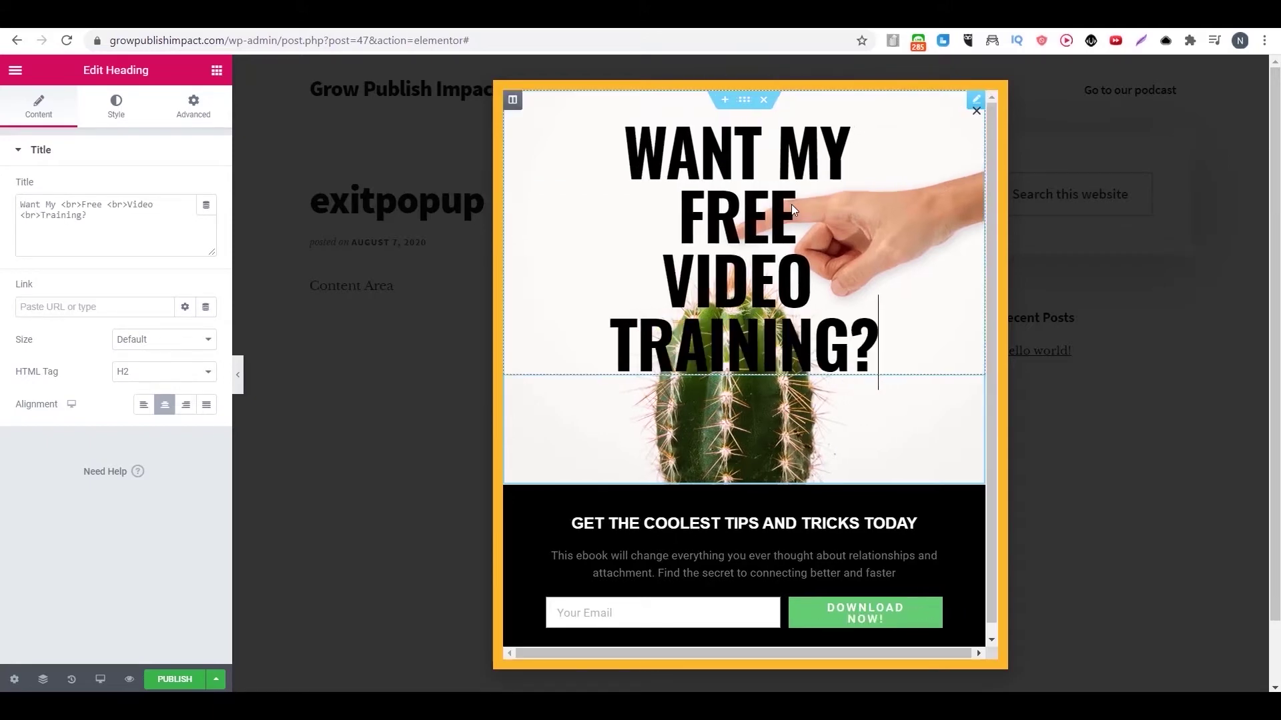
- Reset the heading's style and make it an H6, size XXL, centre-aligned
right_click(731, 266)
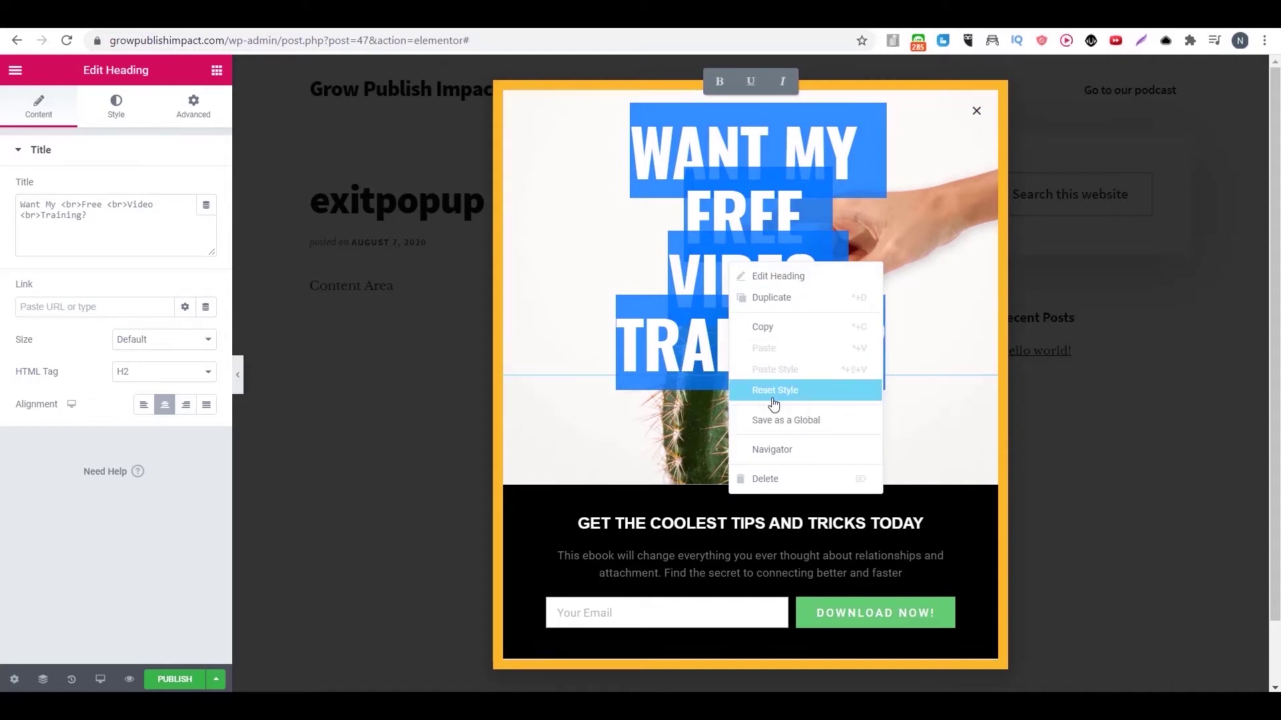
click(773, 398)
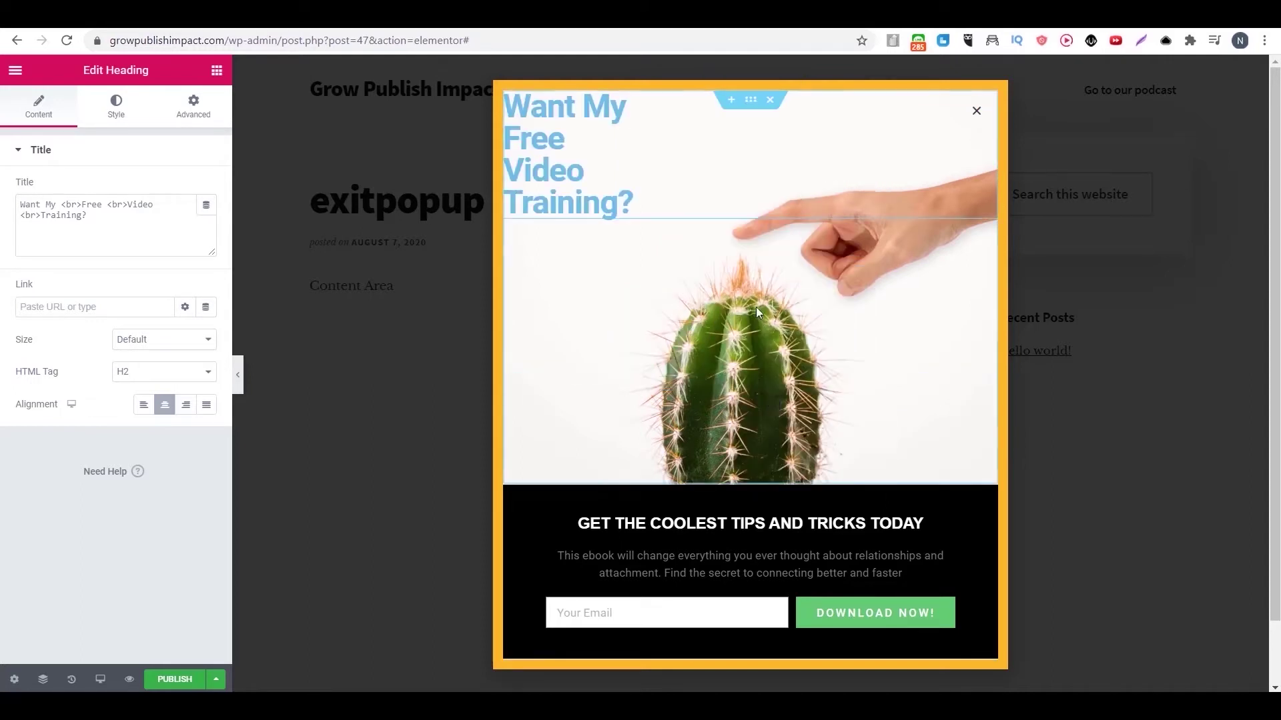
click(191, 375)
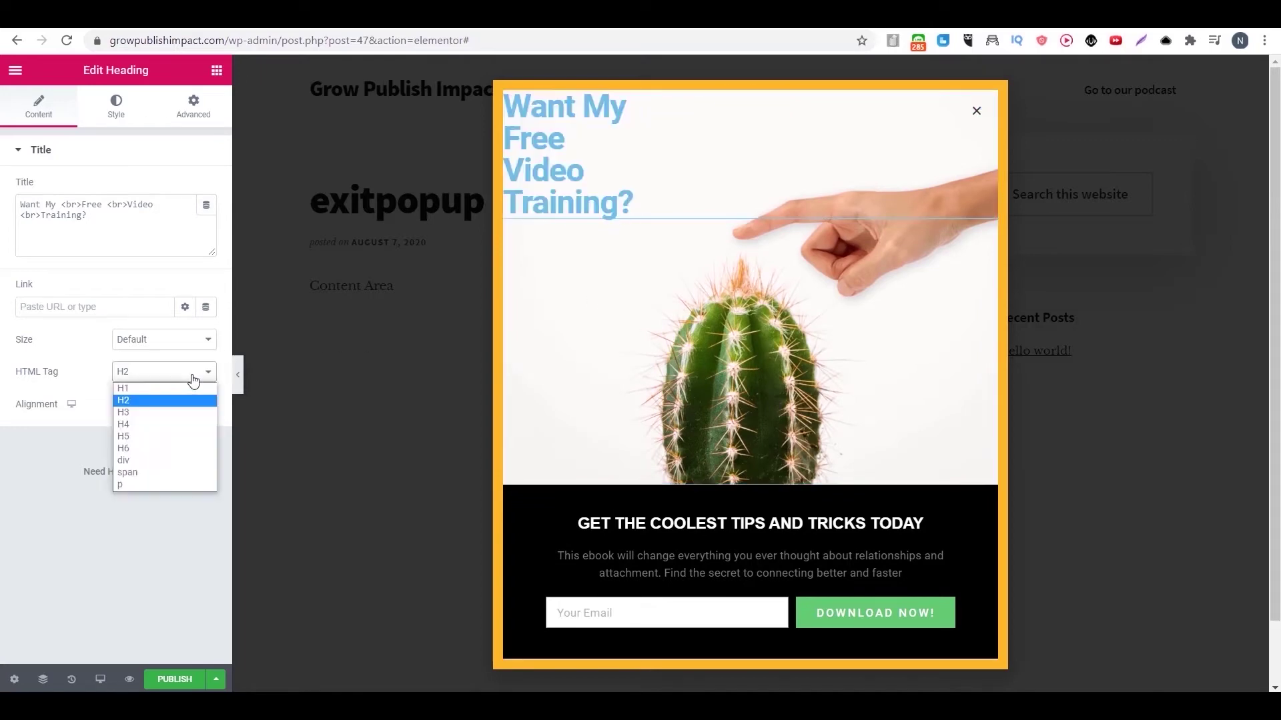
click(161, 443)
click(164, 340)
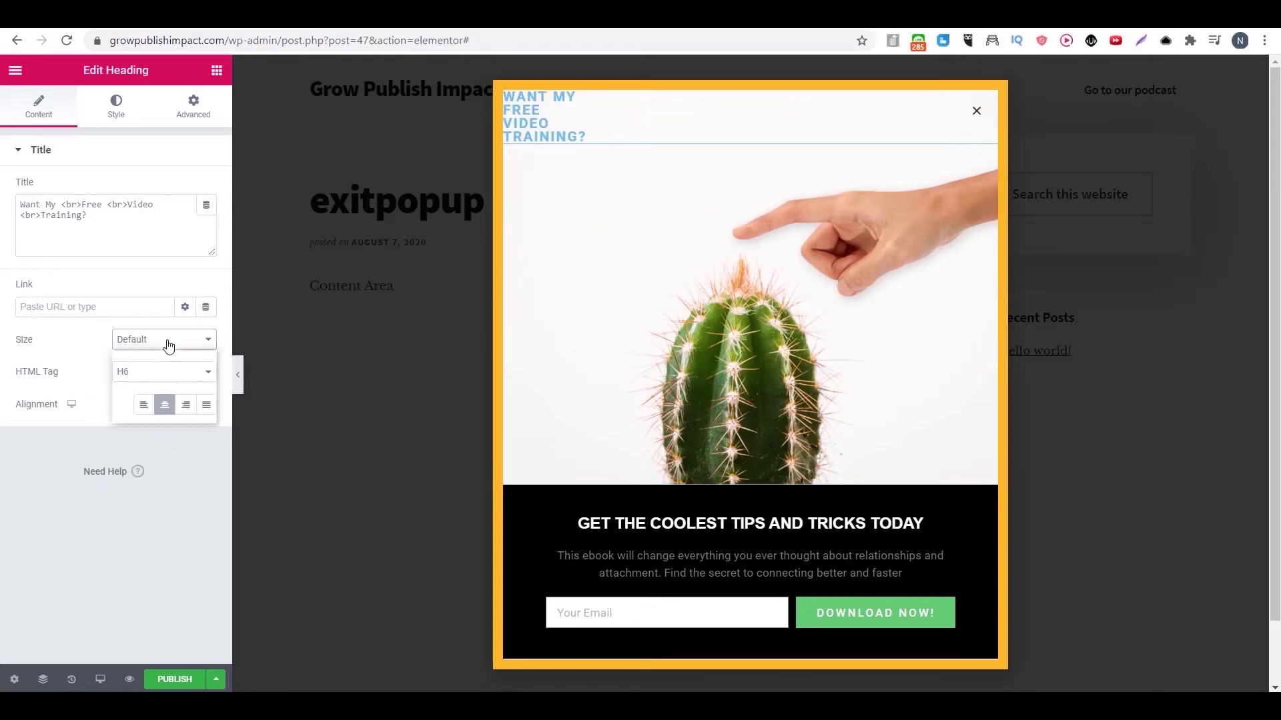
click(184, 413)
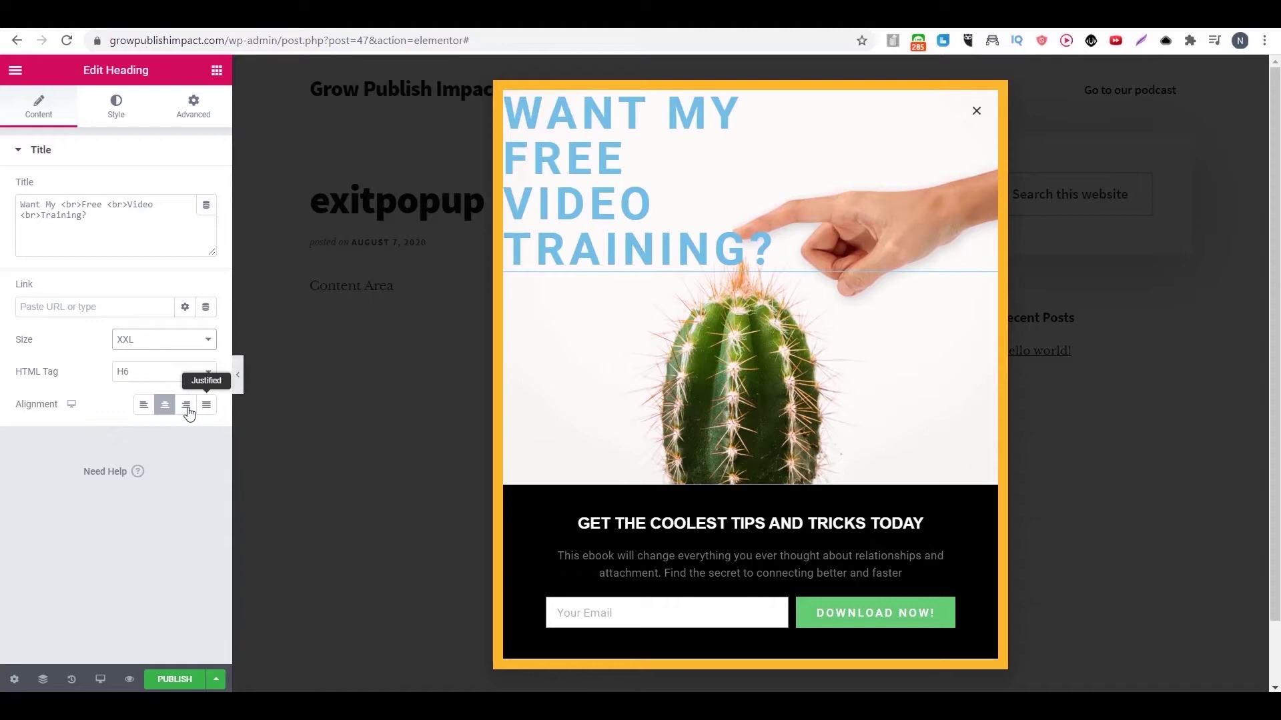
click(186, 409)
click(172, 407)
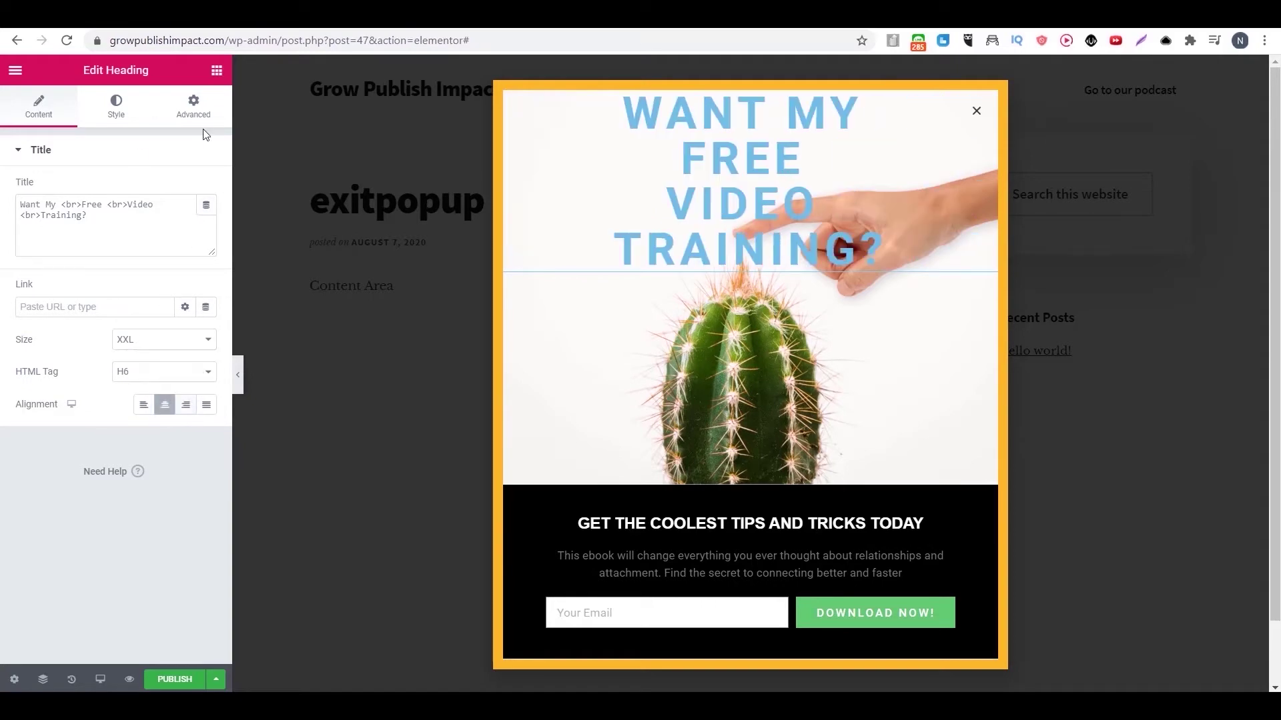
- Edit the subheading to ask for an email and delete the description paragraph
click(117, 107)
click(185, 189)
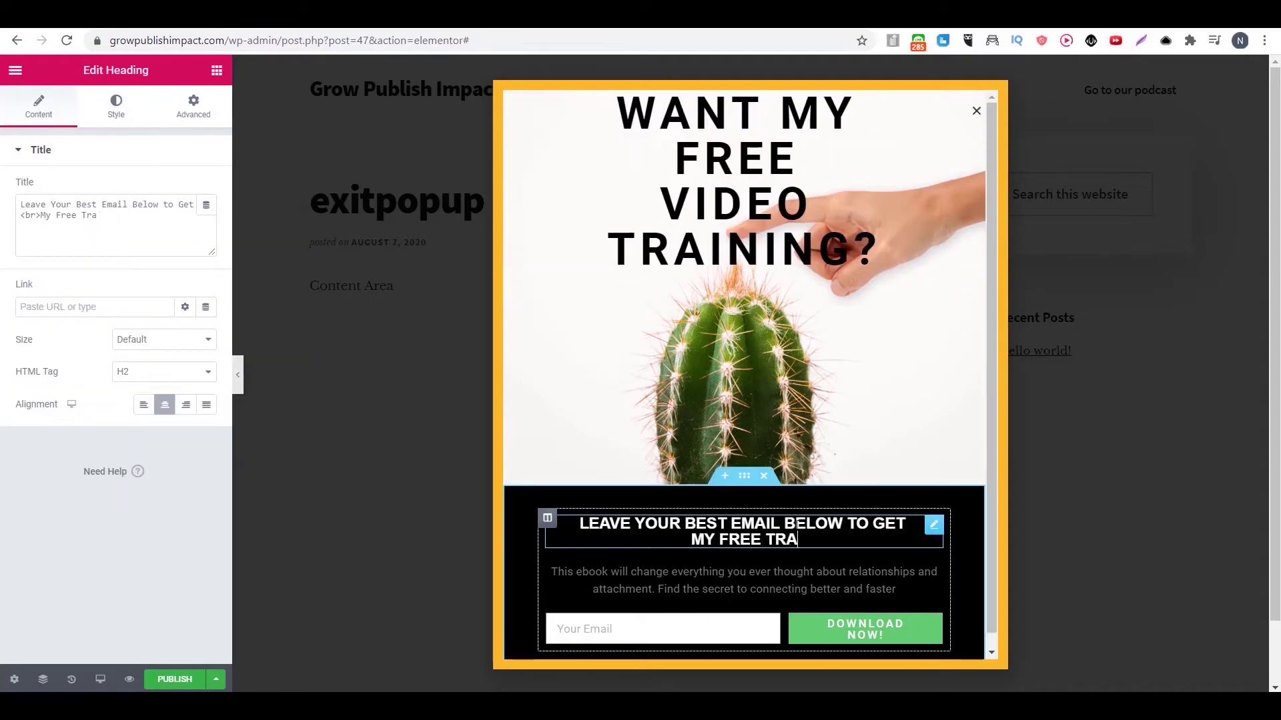
text(ining)
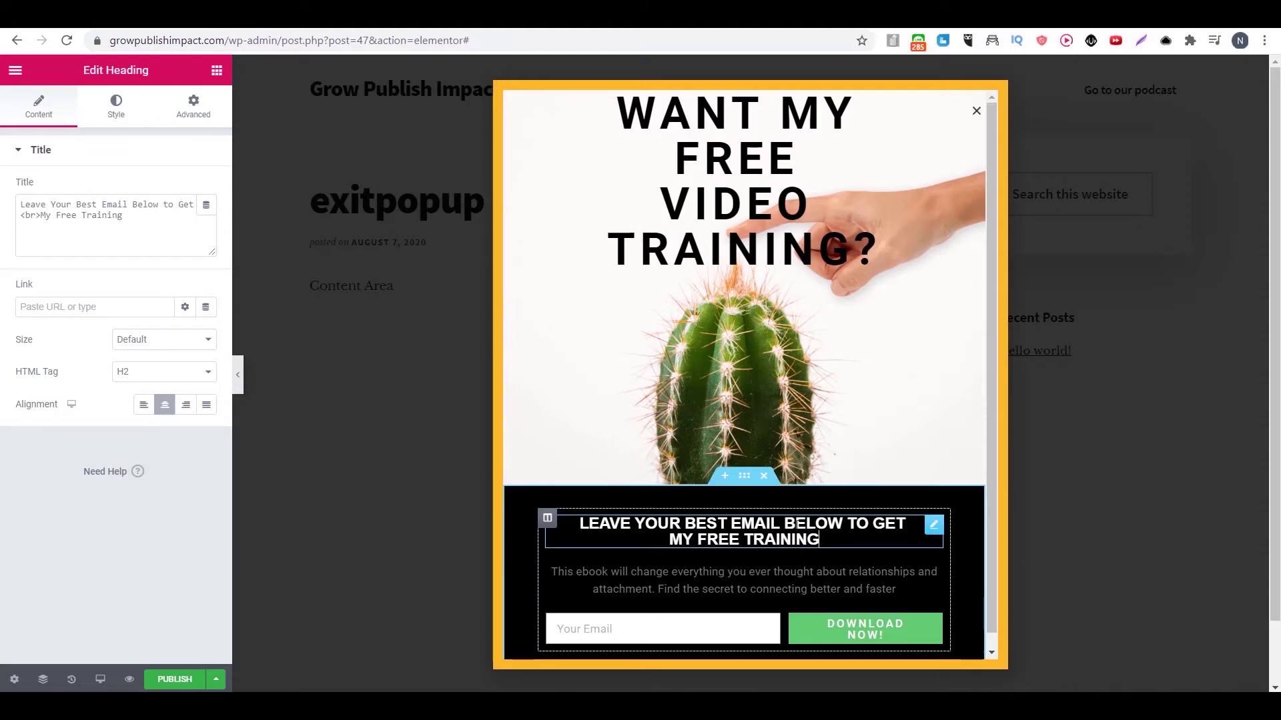
click(826, 601)
right_click(832, 602)
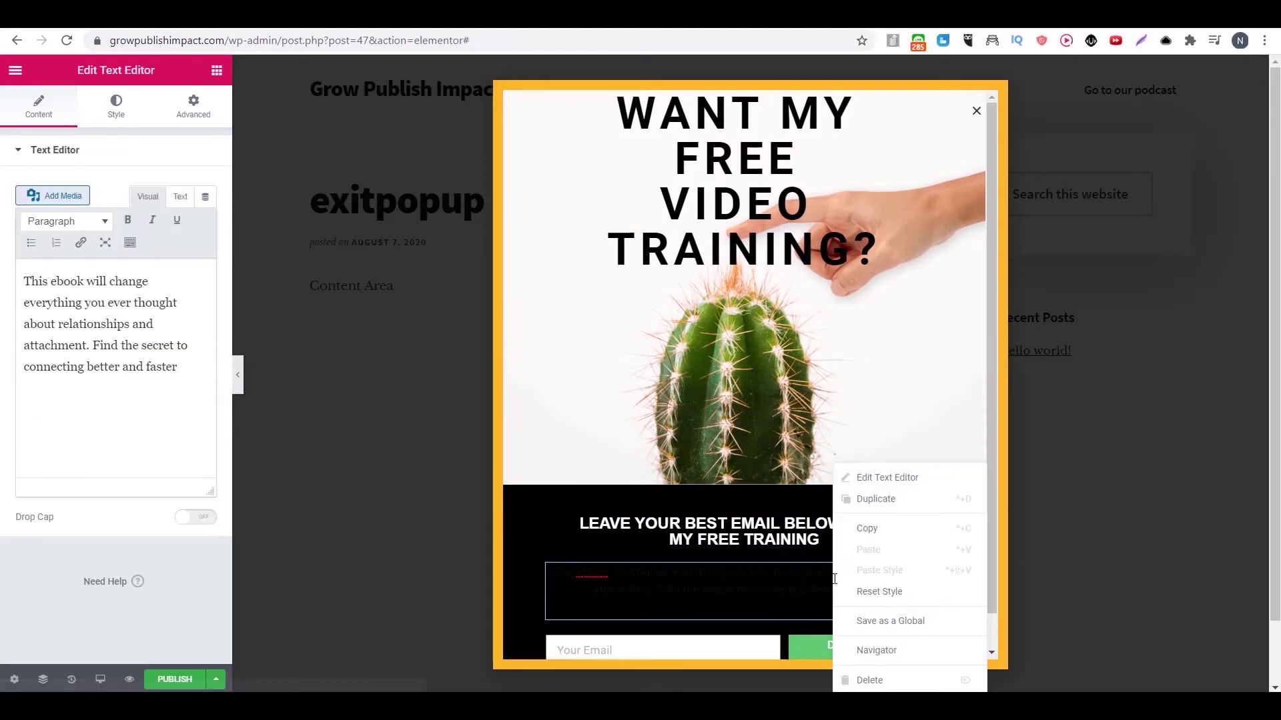
click(870, 681)
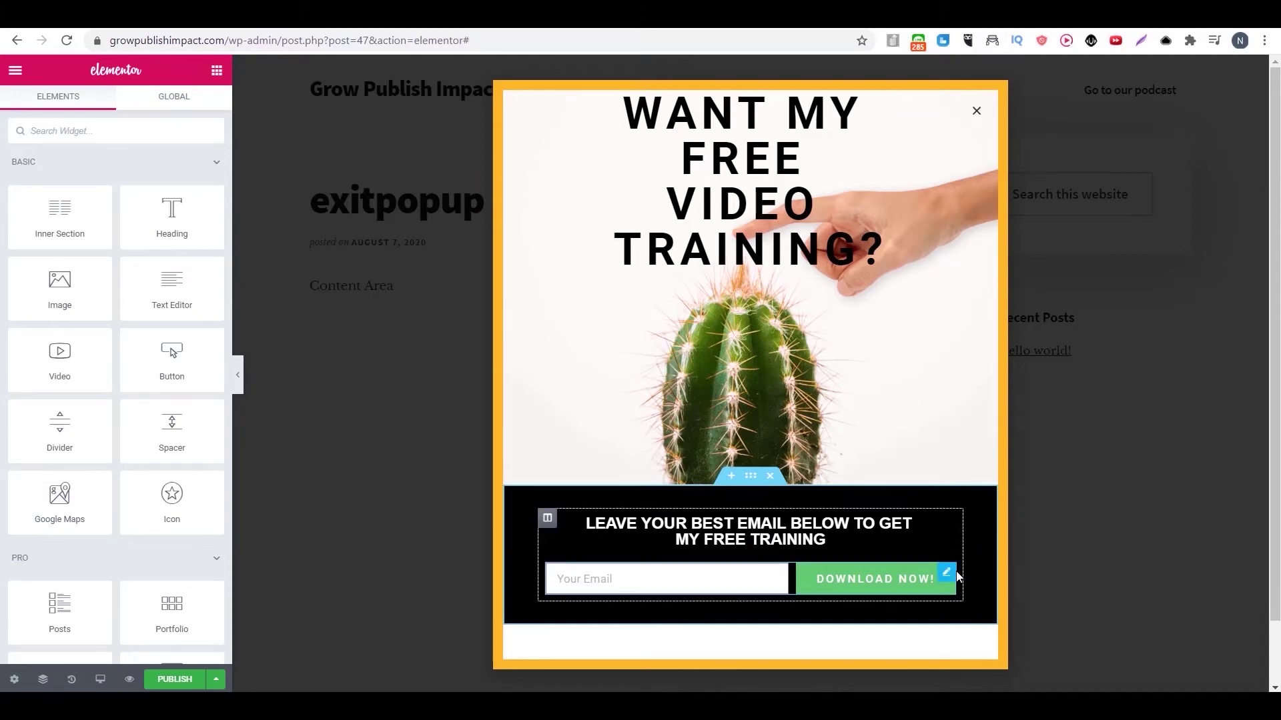
- Delete the old email and Download Now form from the popup
click(953, 574)
right_click(955, 574)
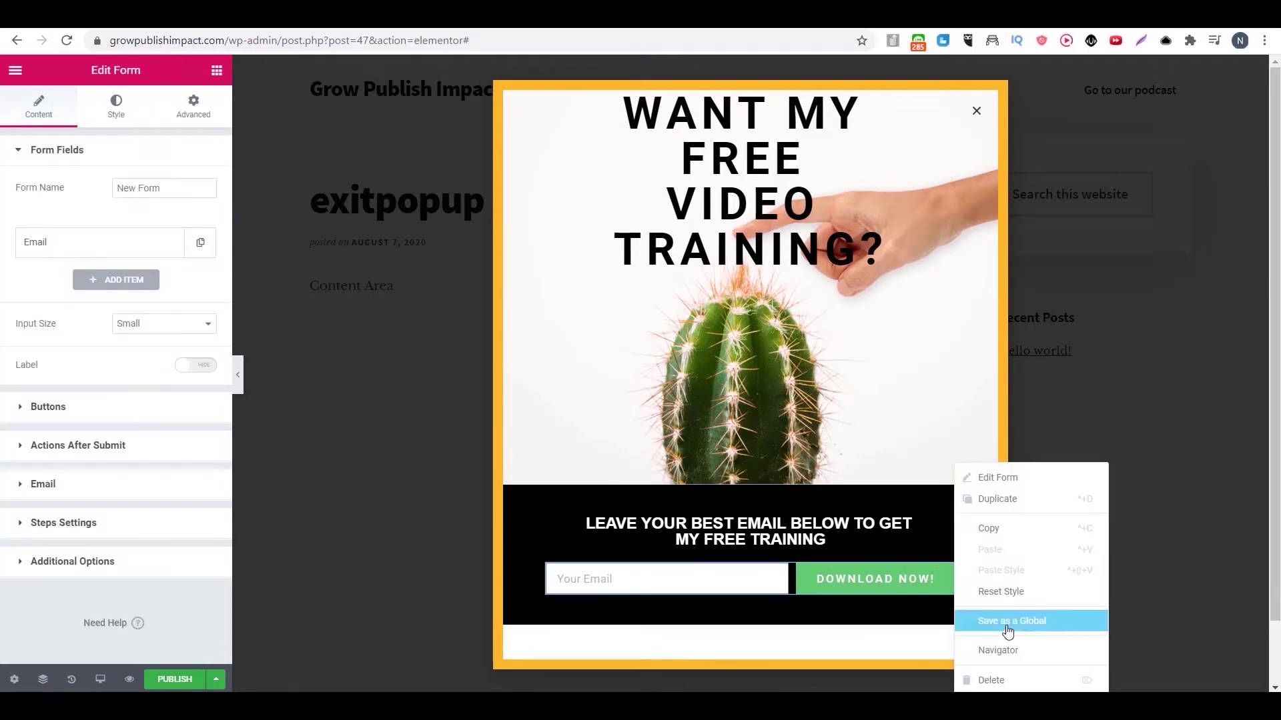
click(1034, 679)
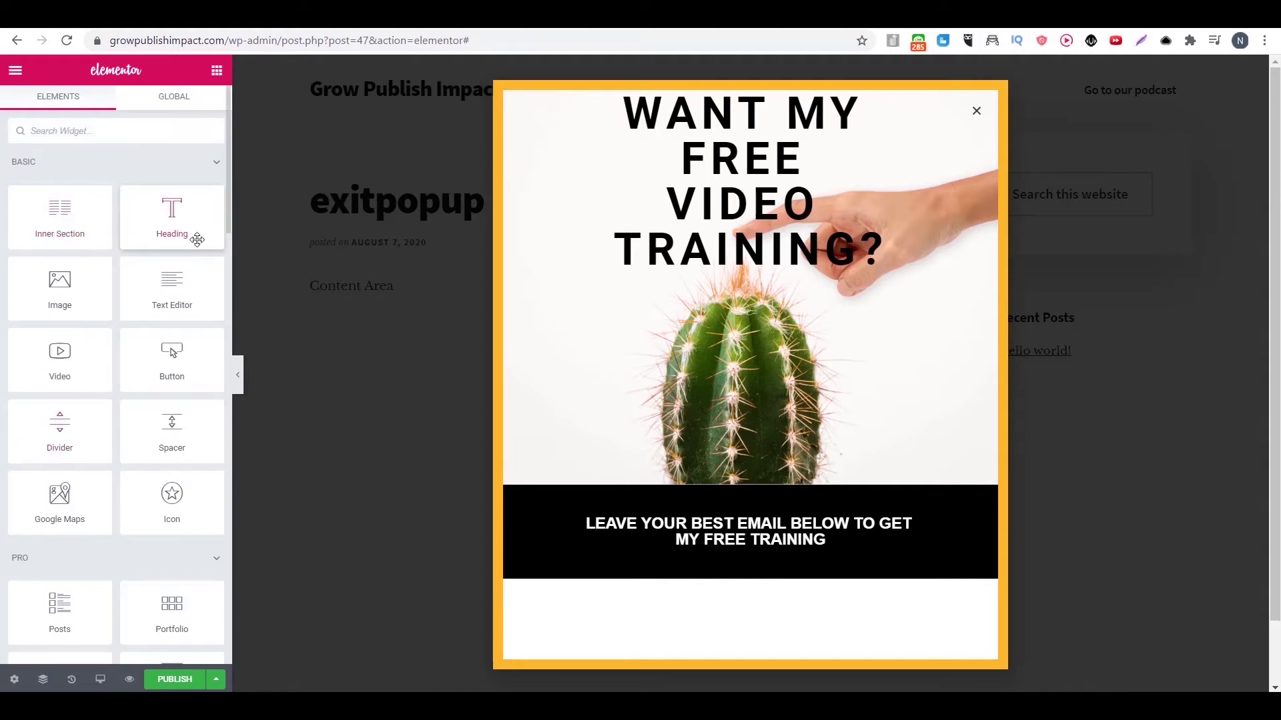
- Add a new Form widget and remove its Name and Message fields, leaving only Email
scroll(195, 238, down, 8)
drag(172, 150, 794, 552)
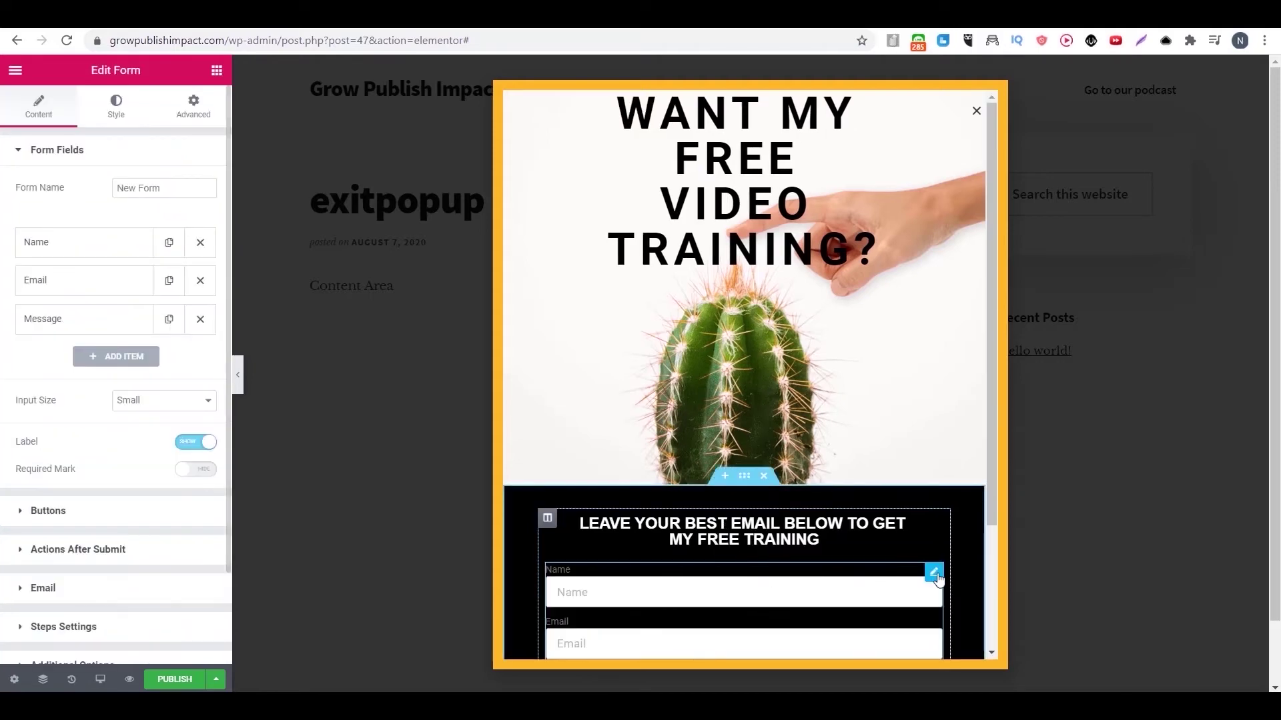
click(193, 248)
click(199, 282)
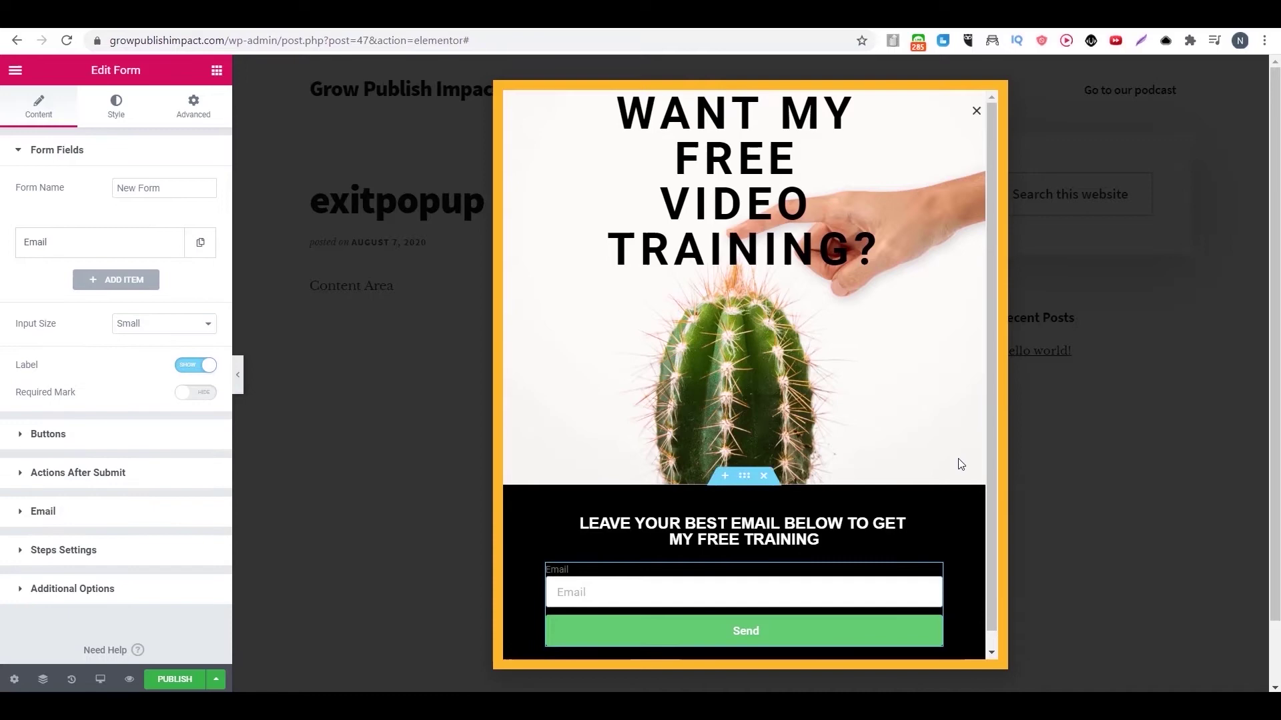
- Lower the top section's minimum height and replace its cactus background with a gradient
scroll(994, 456, down, 1)
click(740, 108)
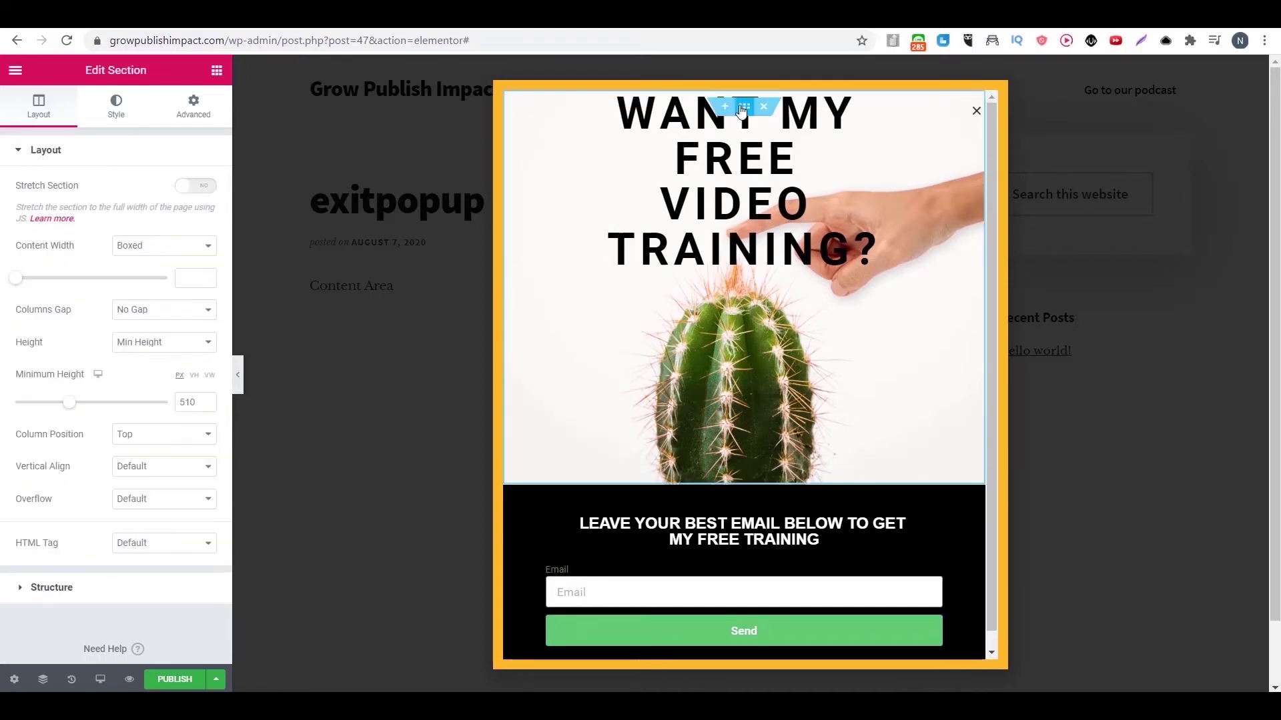
drag(69, 402, 64, 415)
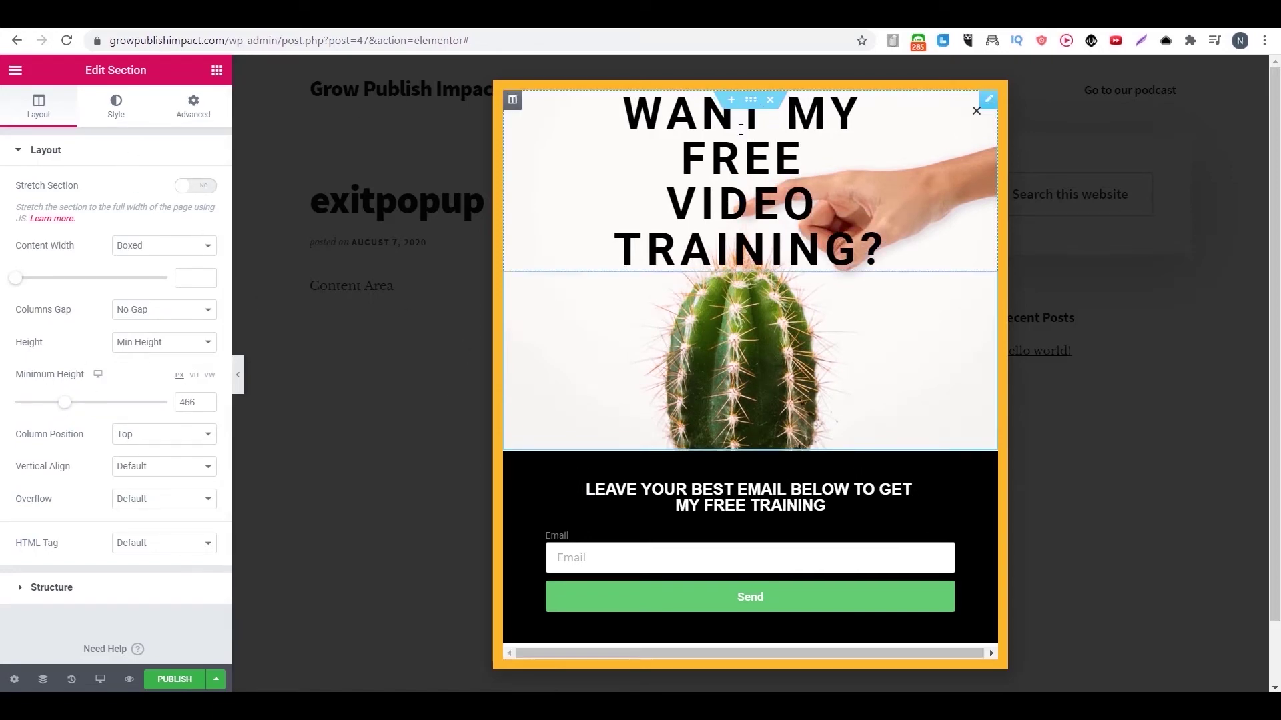
click(114, 109)
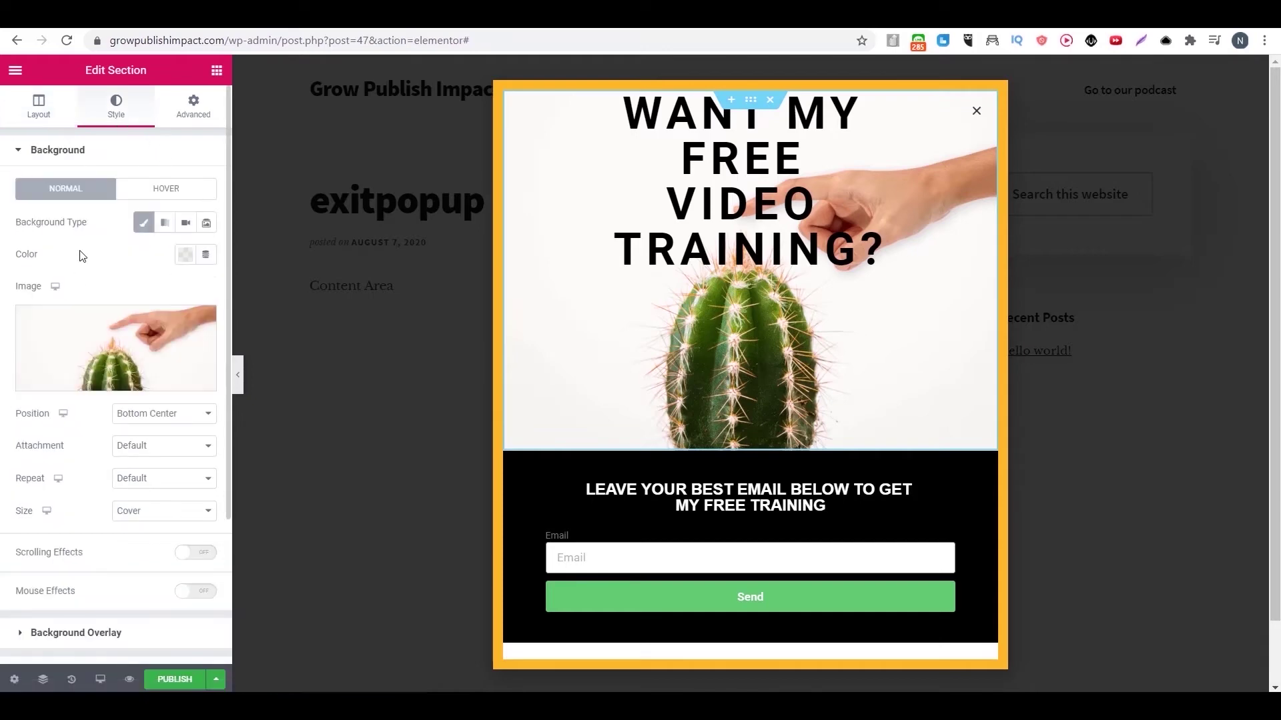
click(164, 224)
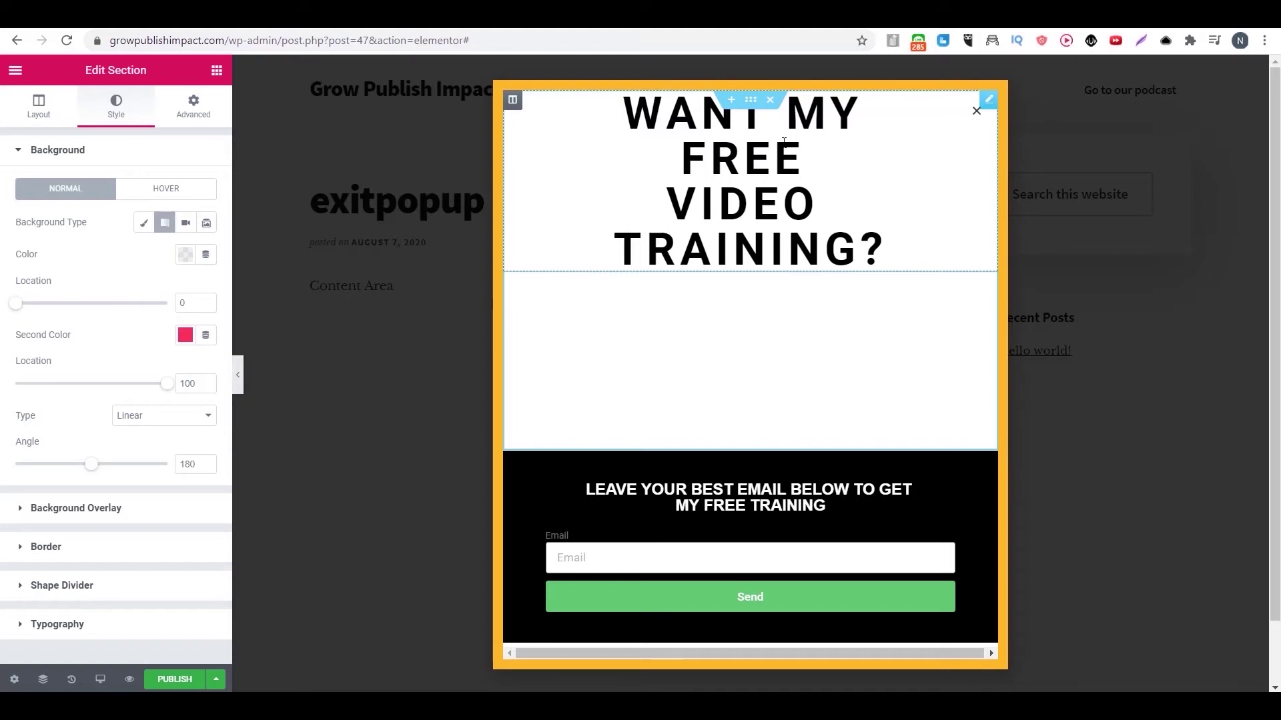
click(830, 125)
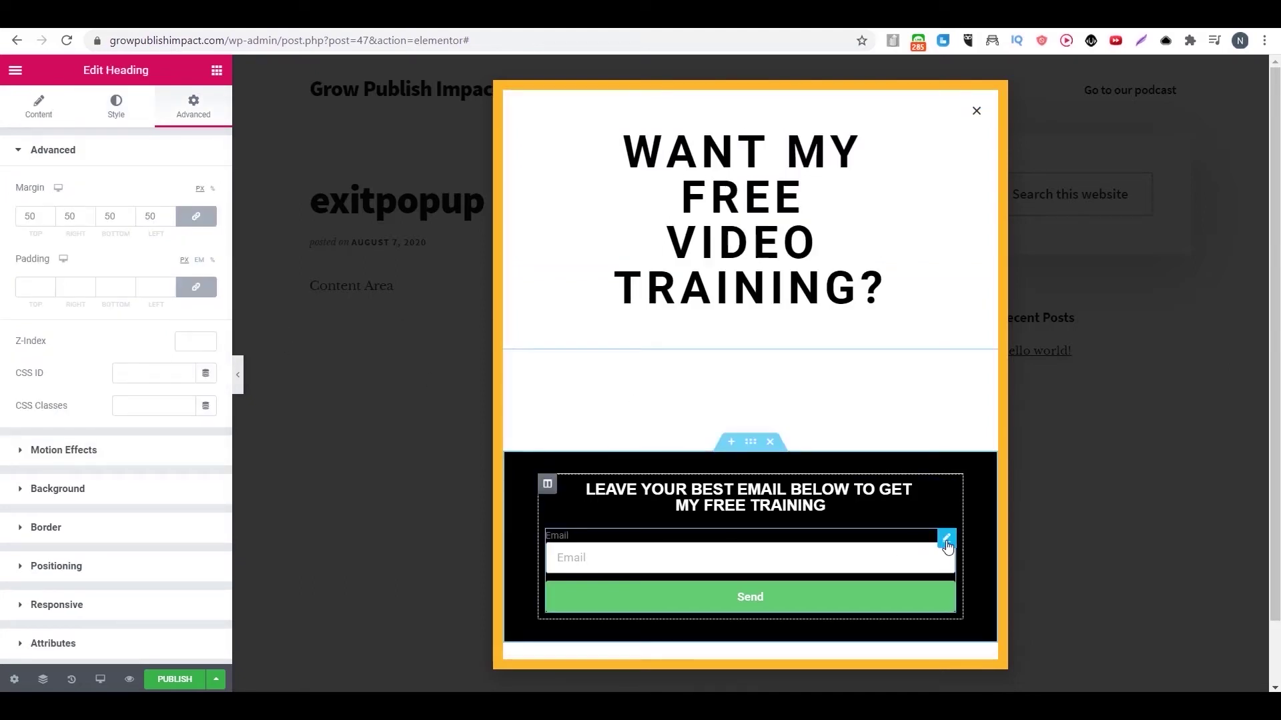
- Add ActiveCampaign to the form's Actions After Submit
click(946, 541)
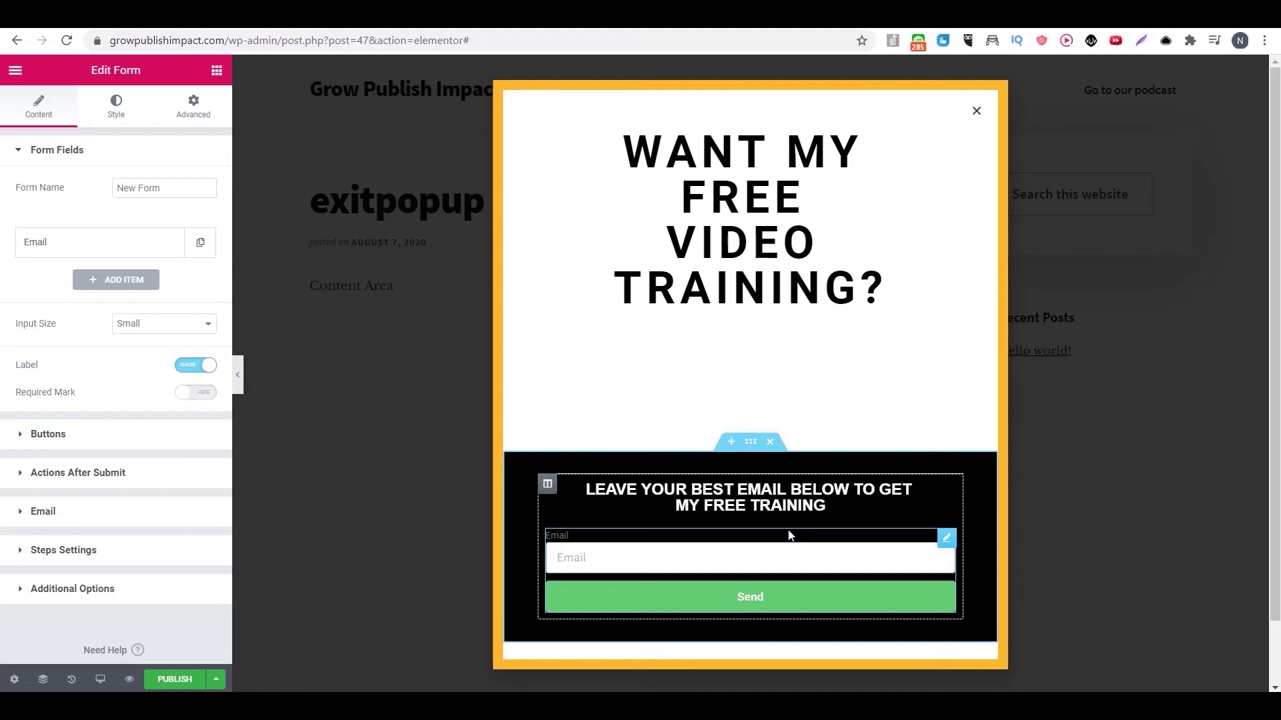
click(59, 474)
click(101, 284)
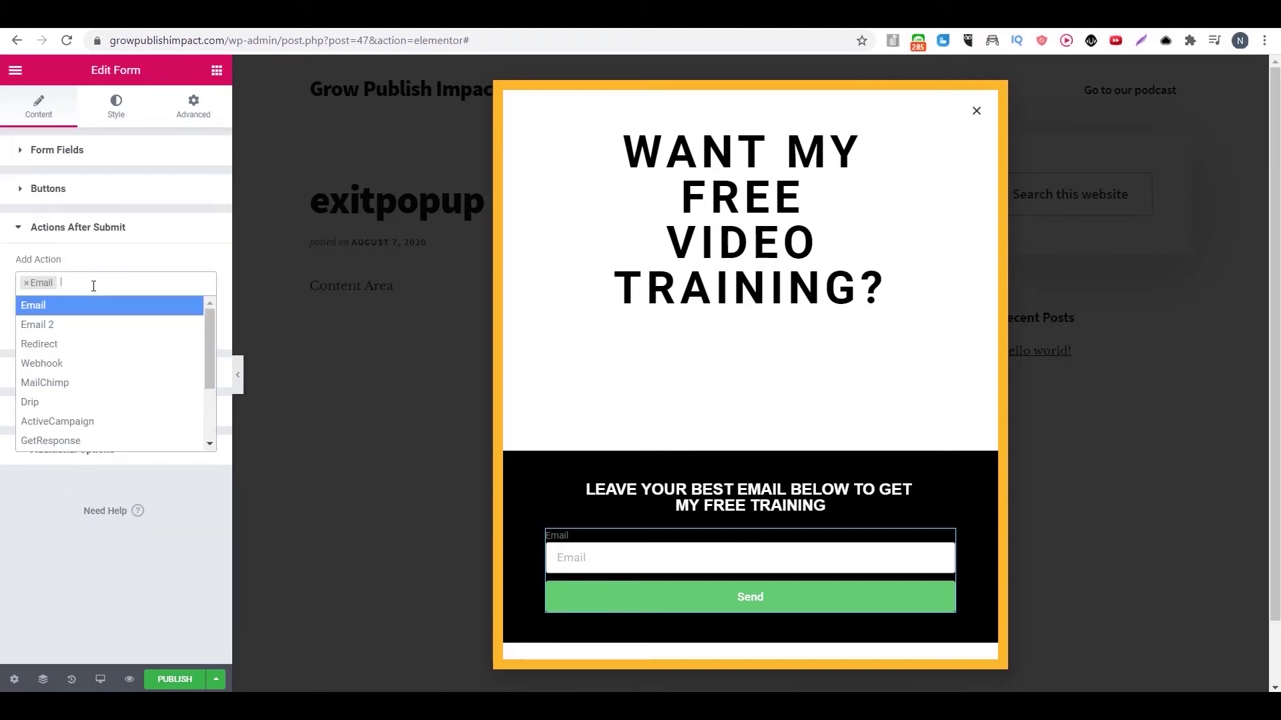
click(105, 423)
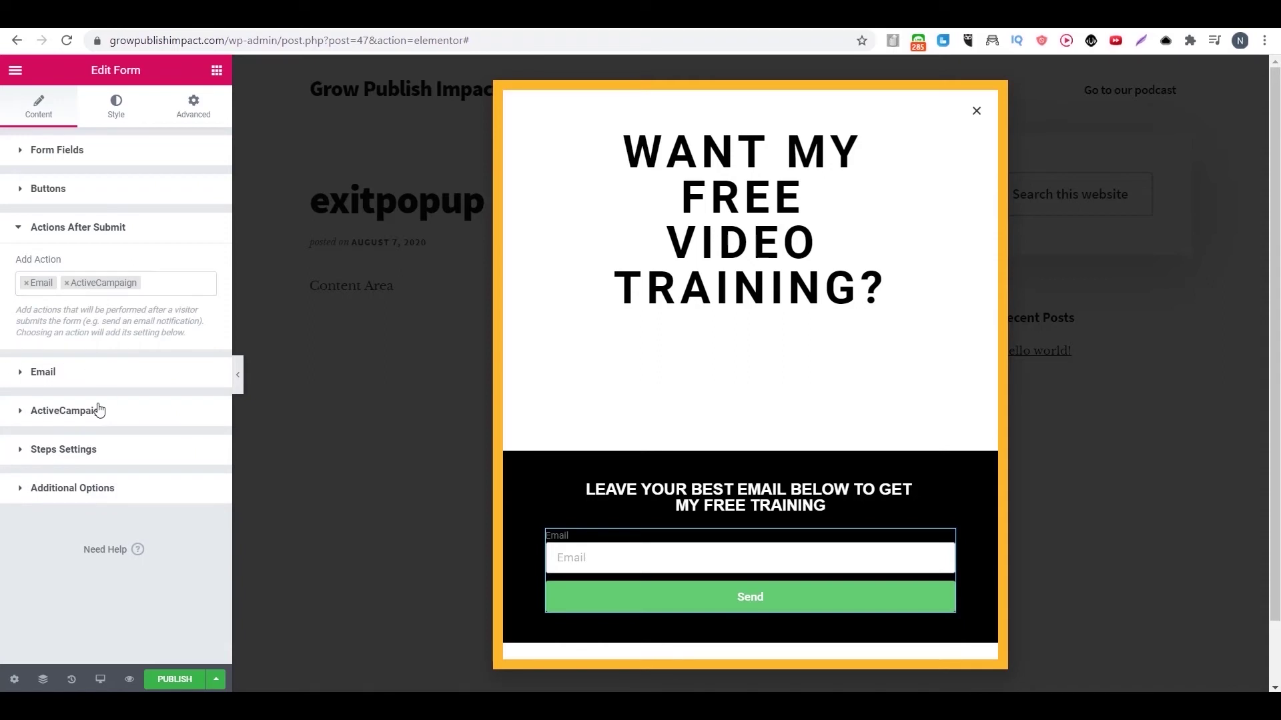
- Choose the demo ActiveCampaign list and map Email to the form's Email field
click(99, 411)
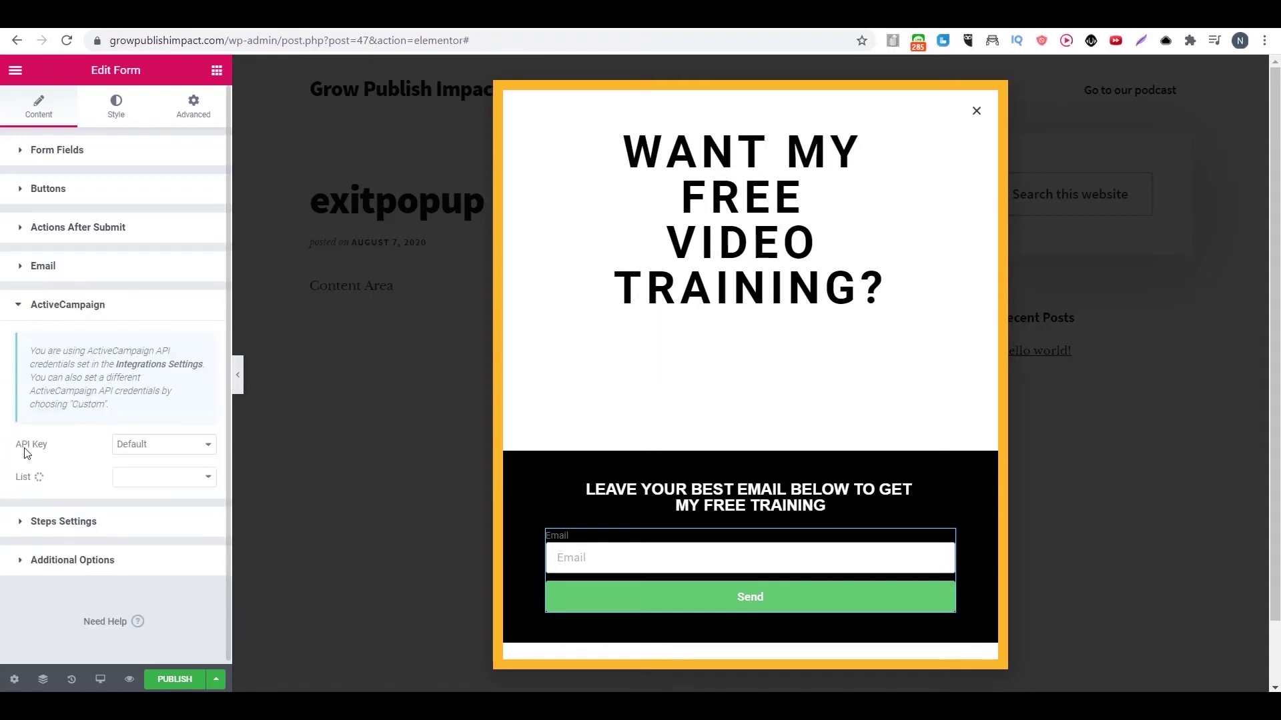
click(208, 478)
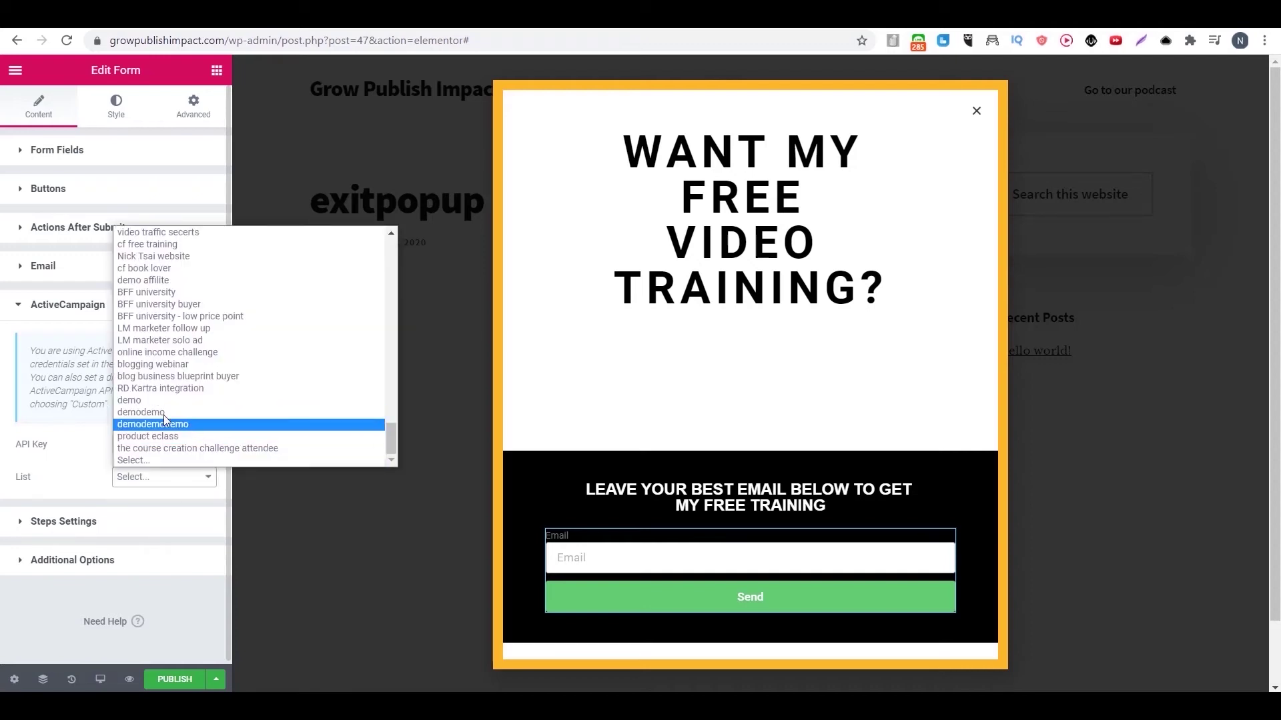
click(139, 398)
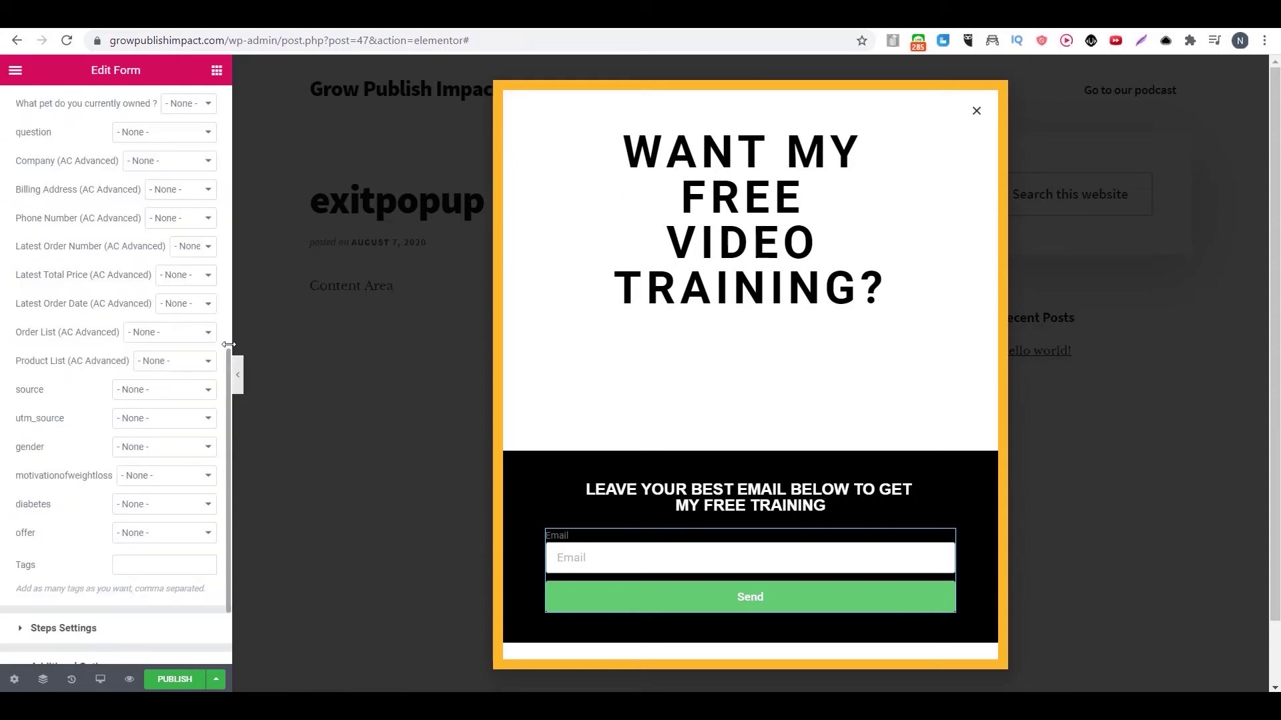
scroll(225, 370, up, 3)
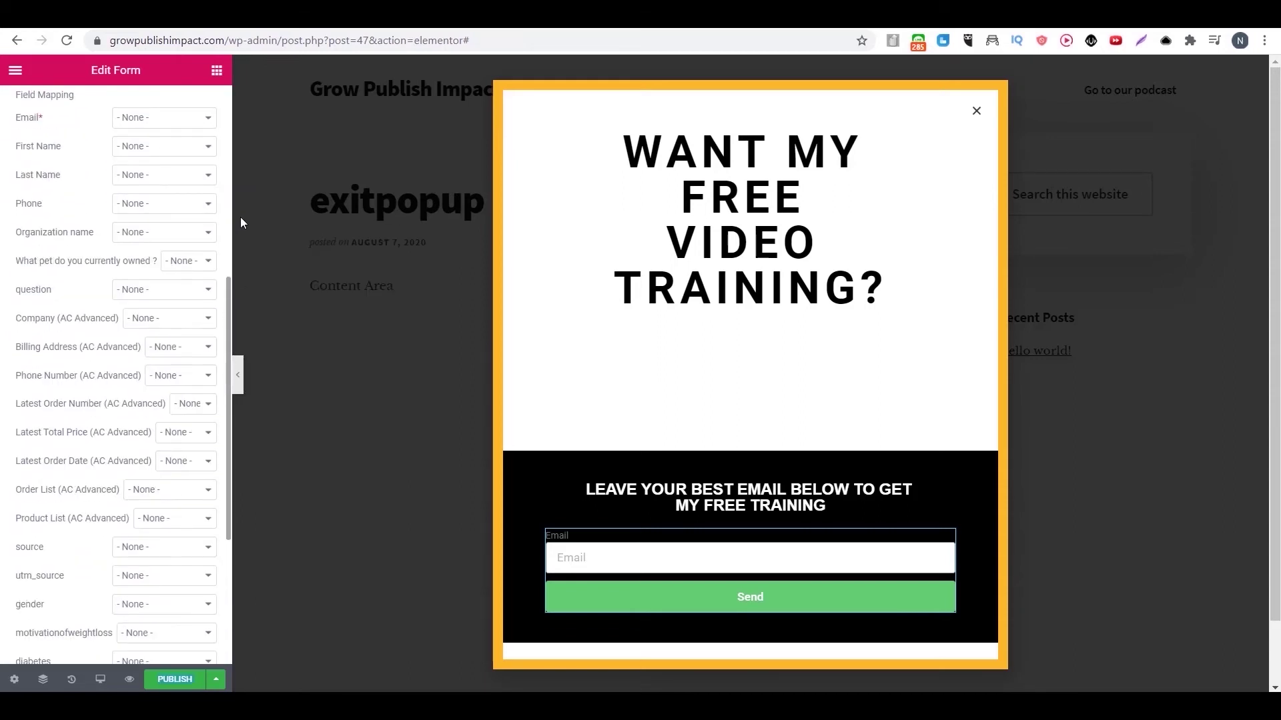
scroll(231, 230, up, 2)
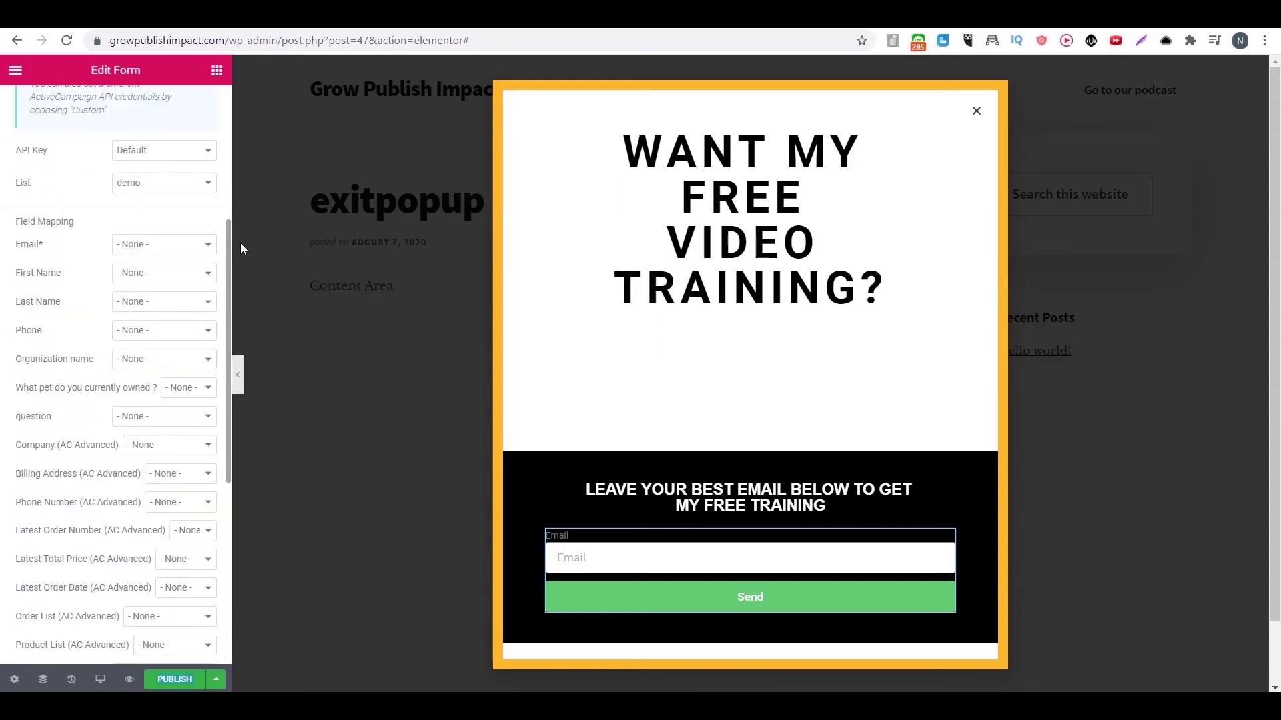
scroll(194, 242, down, 1)
click(188, 220)
click(147, 250)
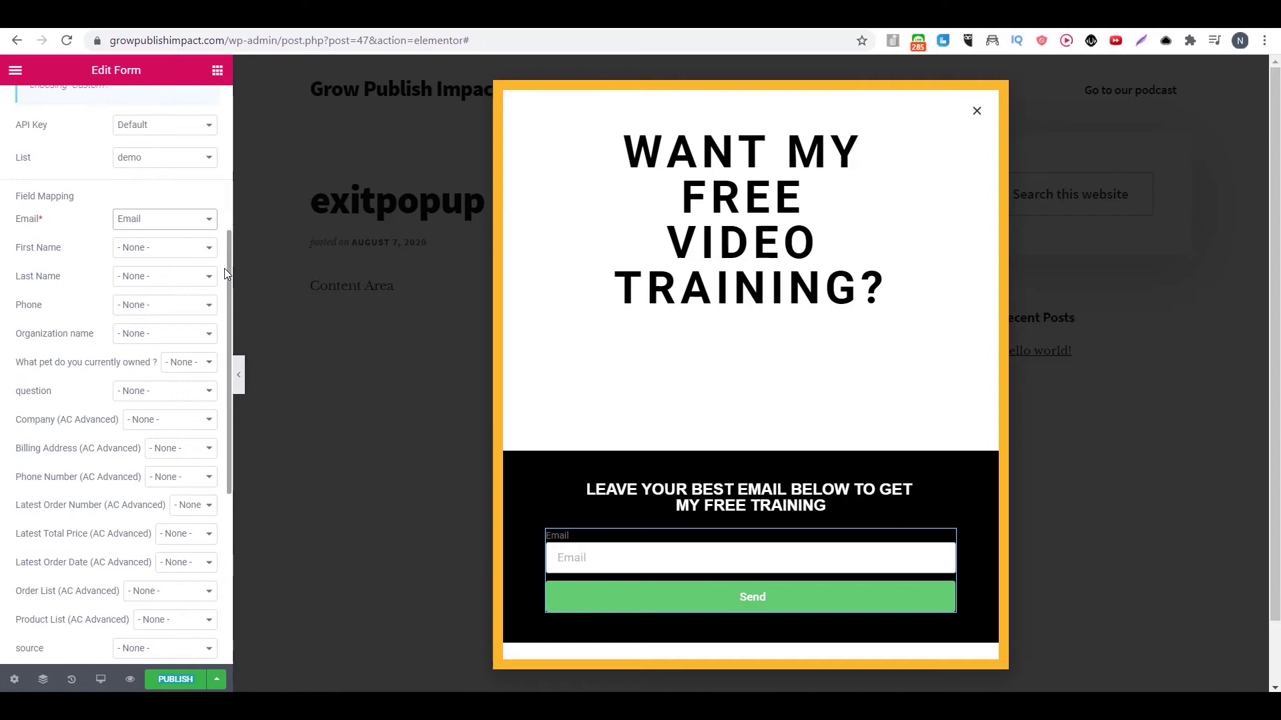
- Publish the popup with an Entire Site display condition and an On Page Exit Intent trigger
drag(227, 334, 217, 414)
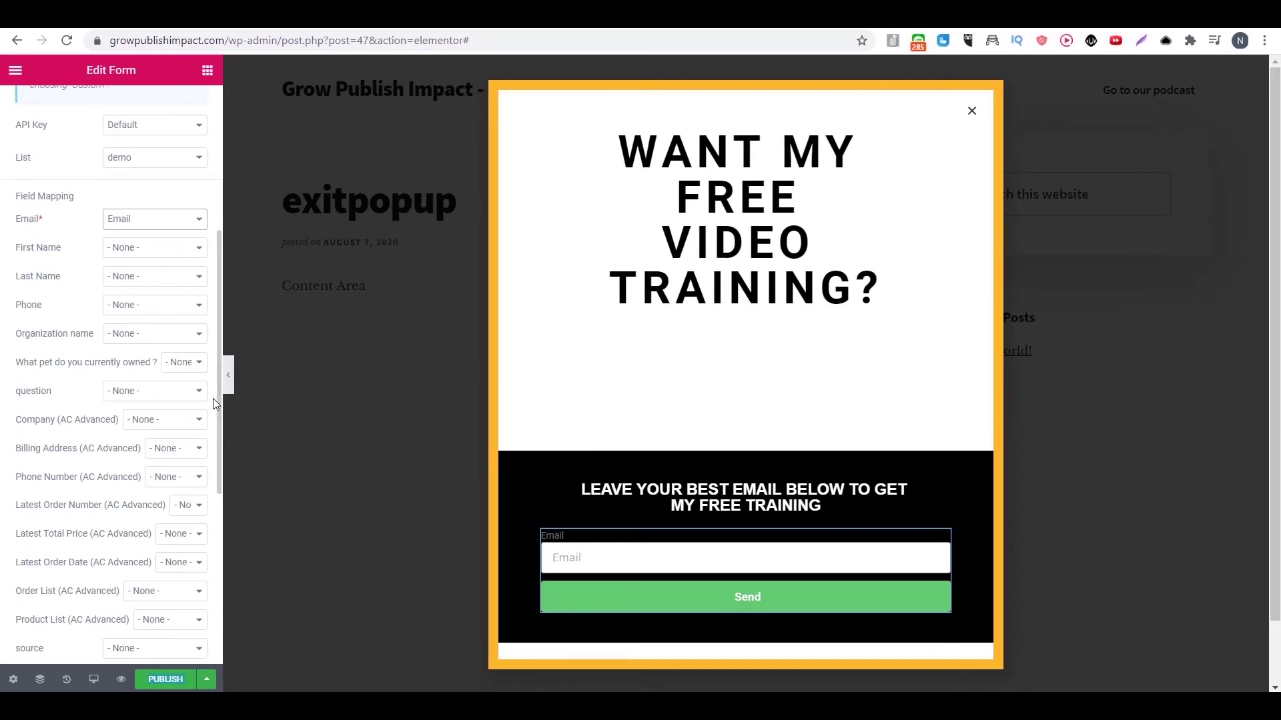
scroll(217, 551, down, 5)
click(206, 679)
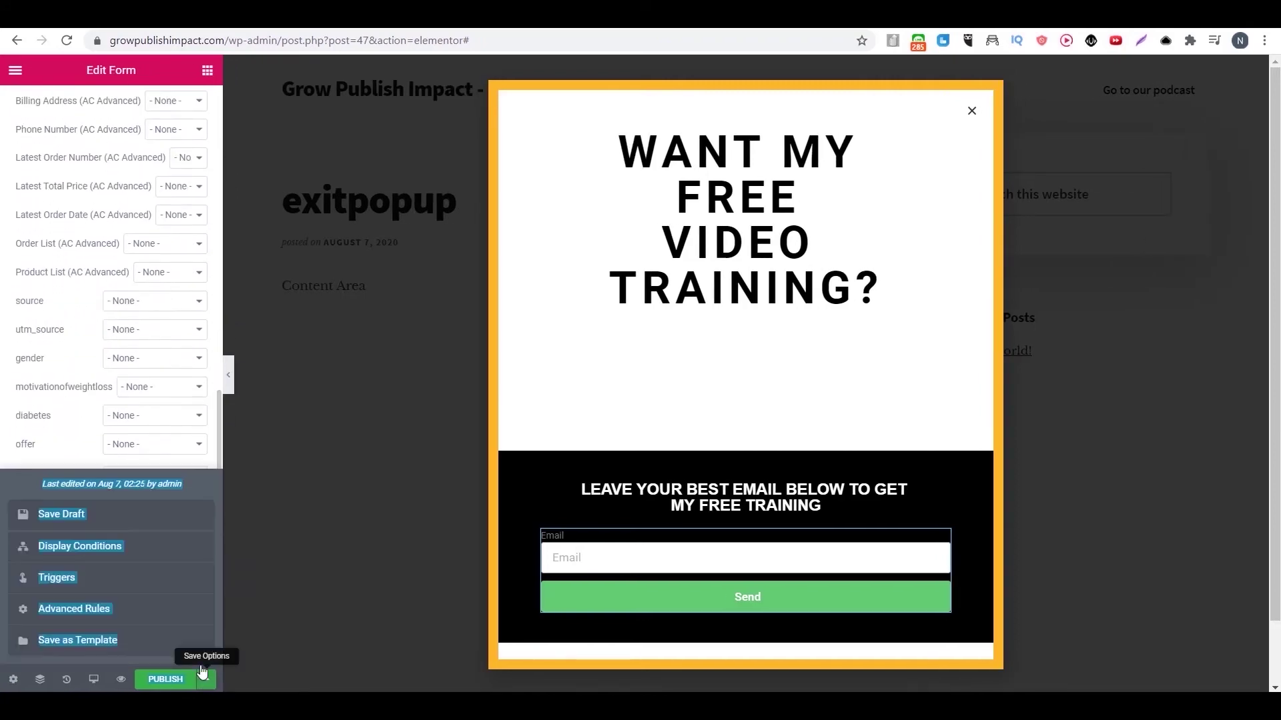
click(103, 547)
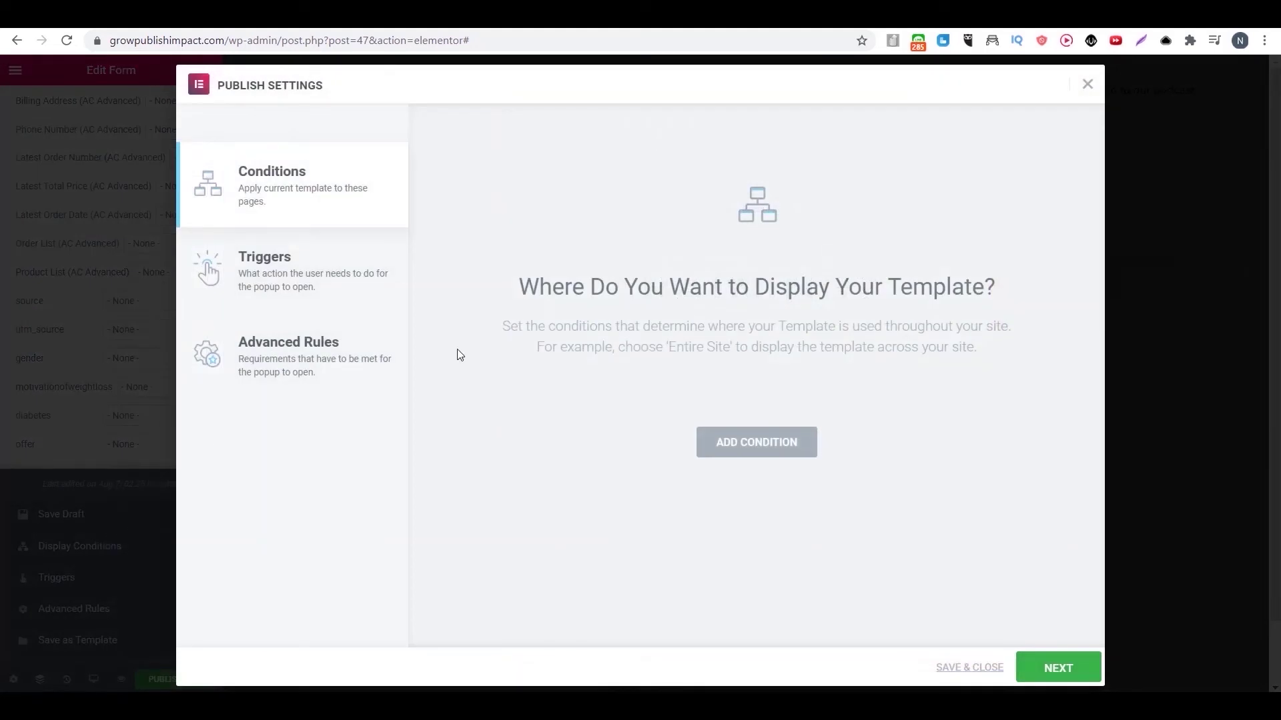
click(781, 443)
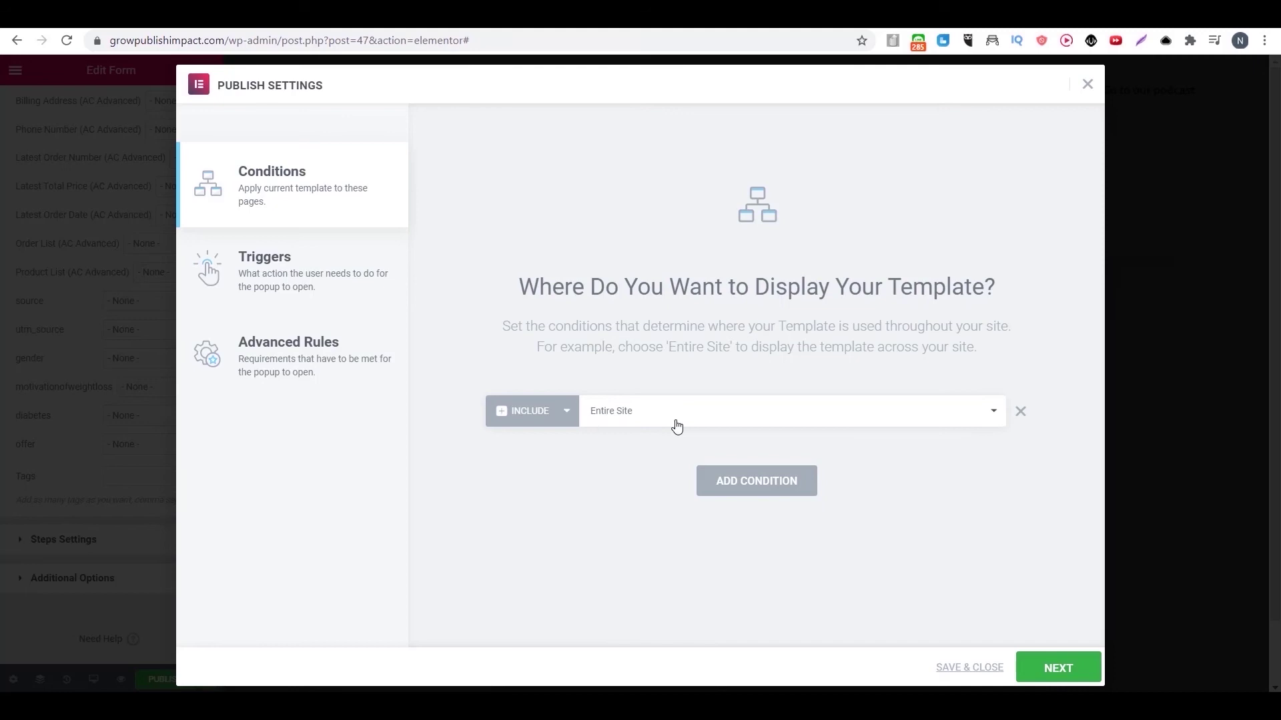
click(1037, 675)
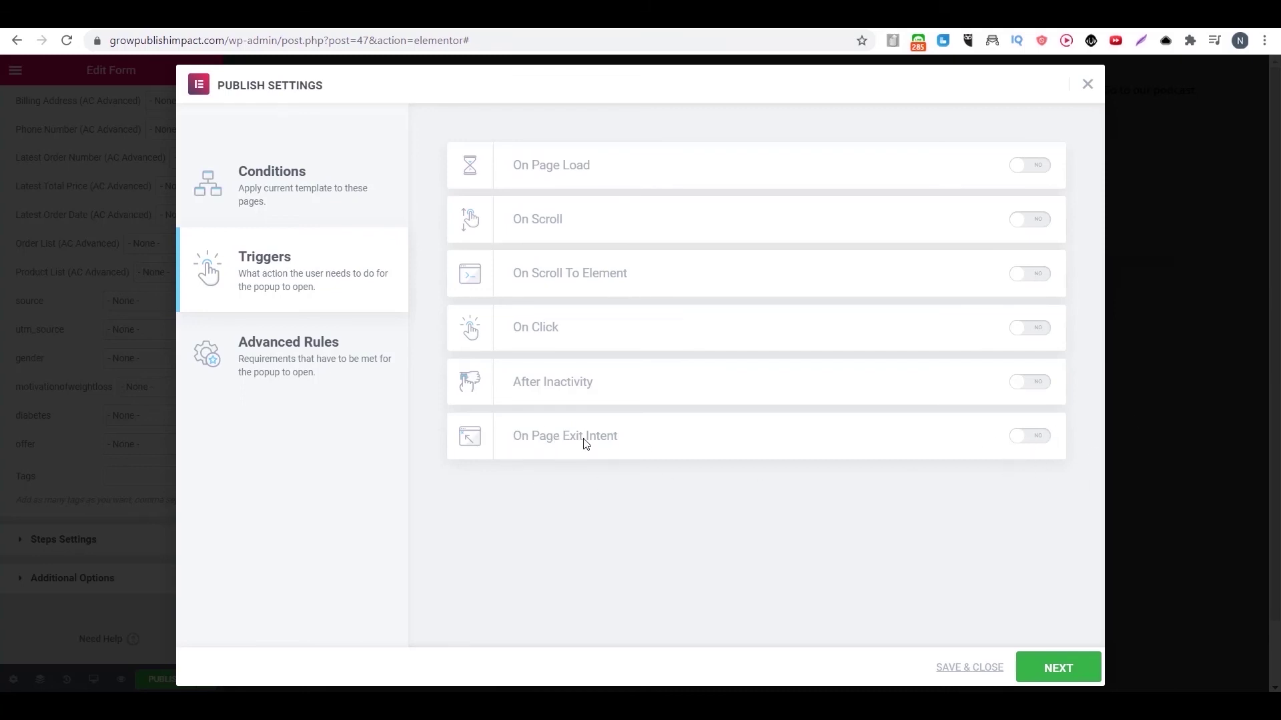
click(1018, 441)
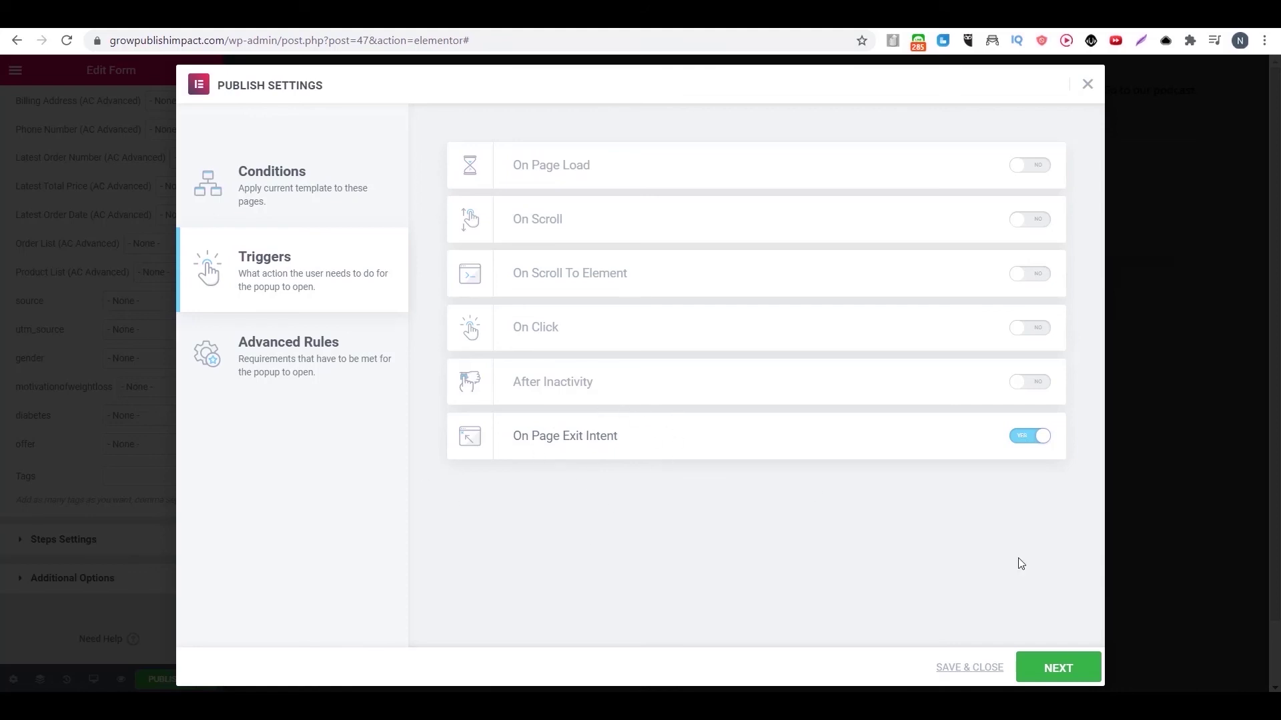
click(1049, 667)
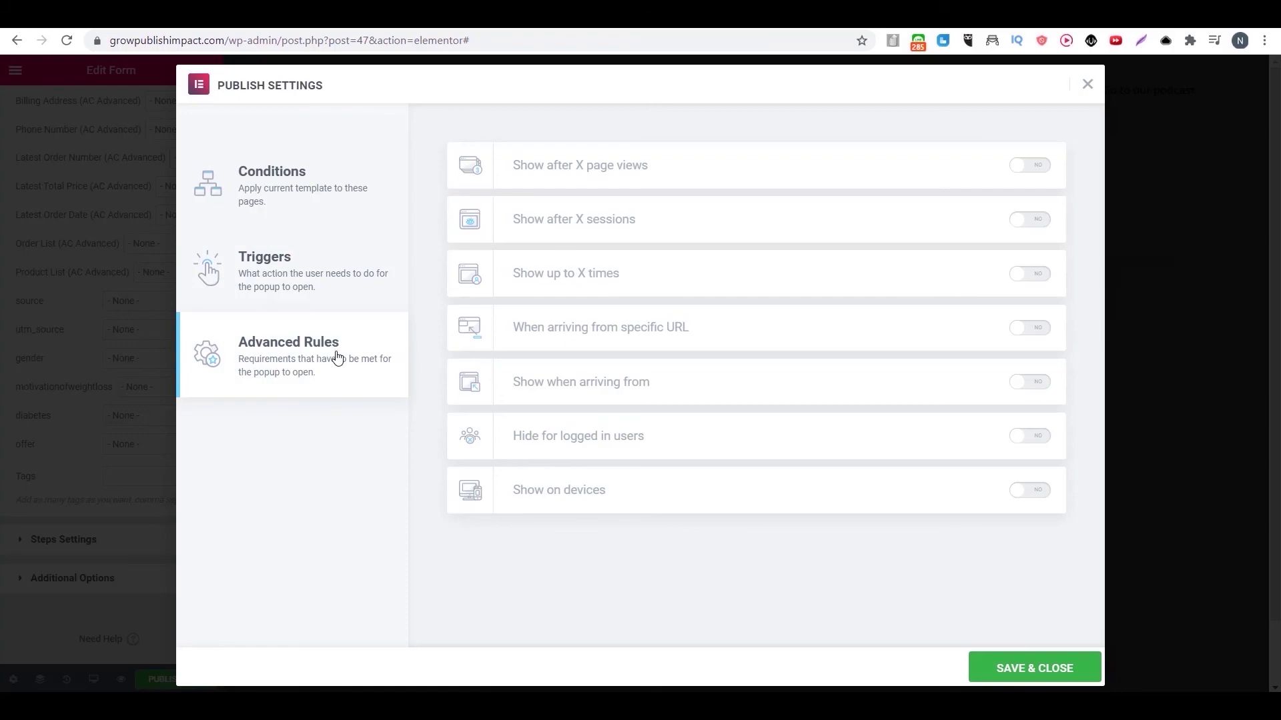
click(1015, 675)
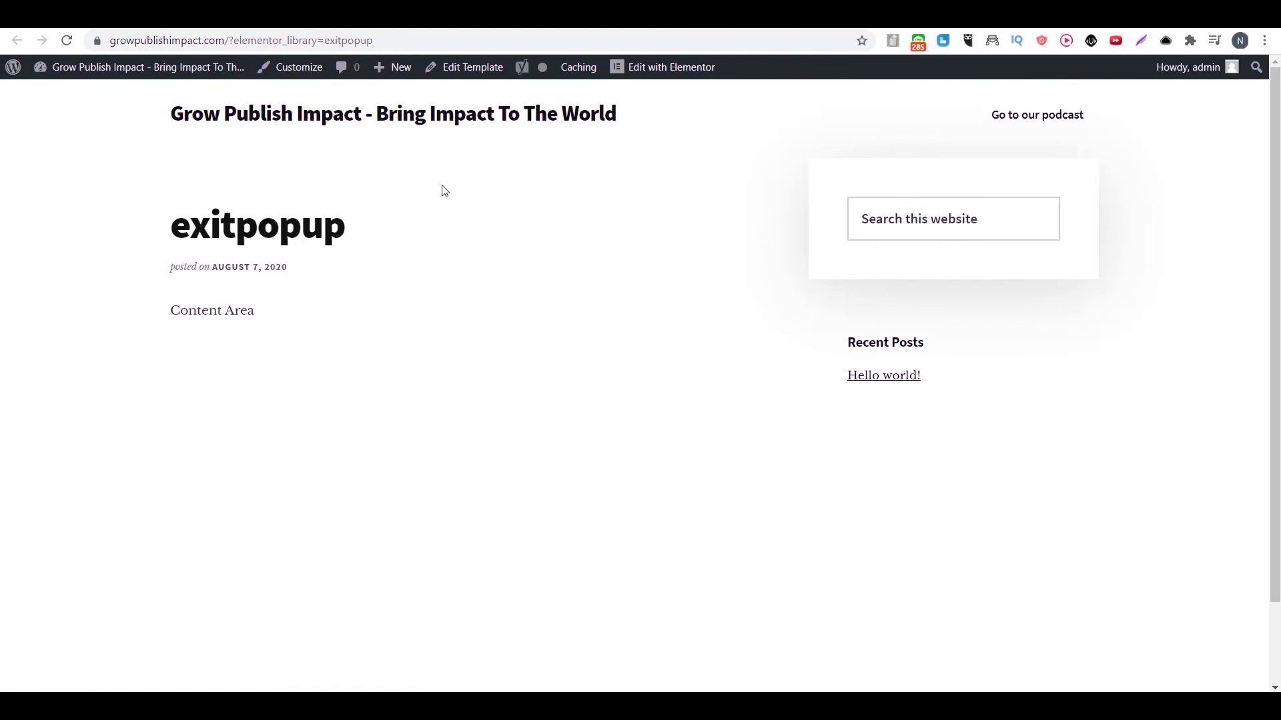
- Trigger the exit-intent video-training popup on the live exitpopup page
mouse_move(393, 67)
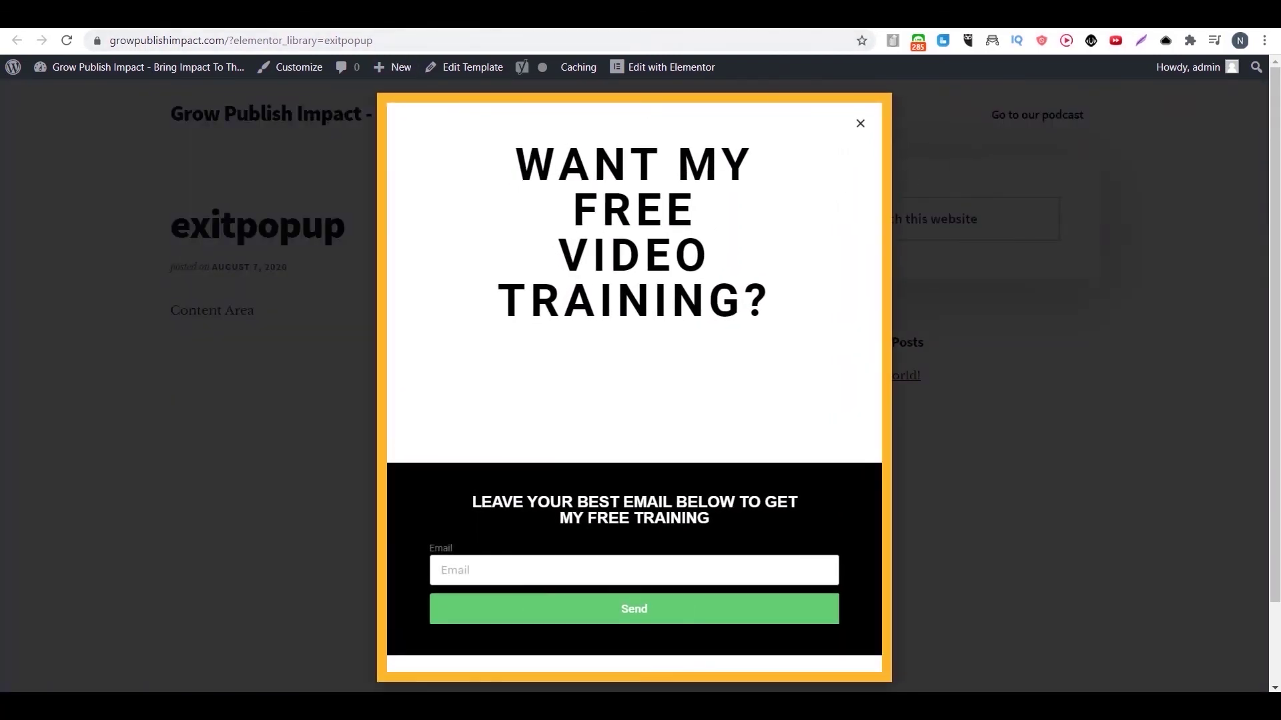